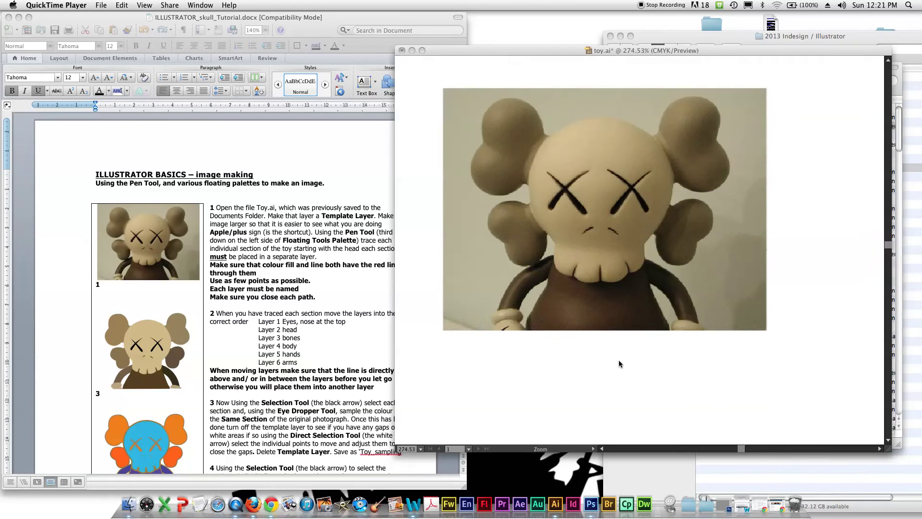
# Open toy.ai from the Toy_Illustrator_tutorials folder in Illustrator and show the page at 100%.
pyautogui.click(705, 502)
pyautogui.click(727, 479)
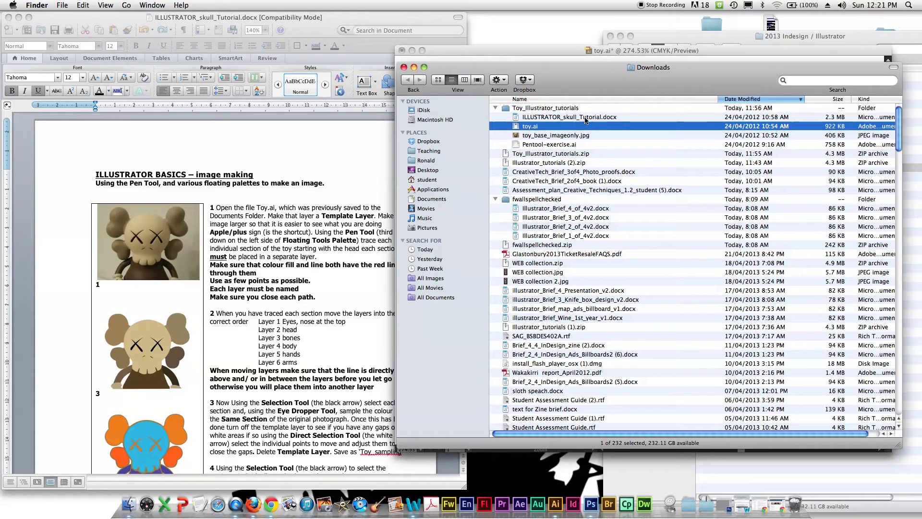
pyautogui.doubleClick(518, 127)
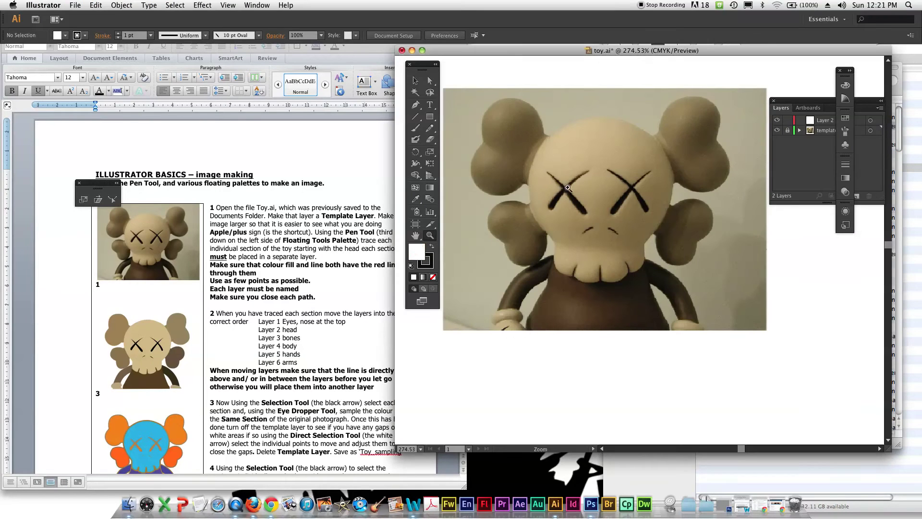
pyautogui.press('super+minus')
pyautogui.press('super+minus')
pyautogui.press('super+minus')
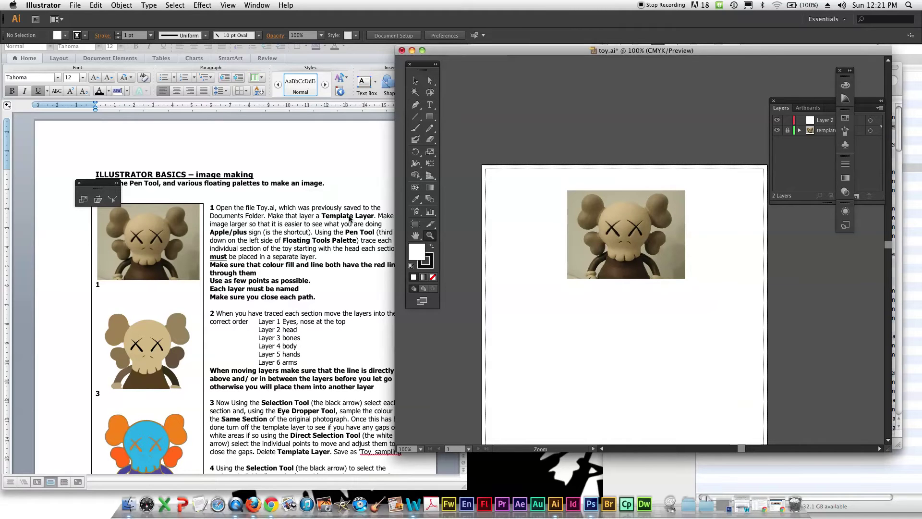
# Read through the image-making instructions in the Word tutorial, examining the example images from tracing to the finished A4 layout.
pyautogui.scroll(-5, 285, 353)
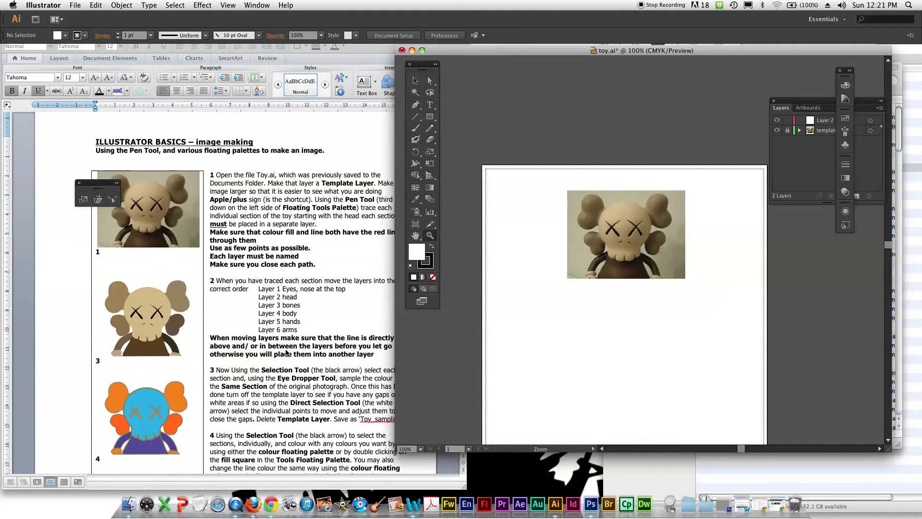
pyautogui.scroll(-3, 287, 181)
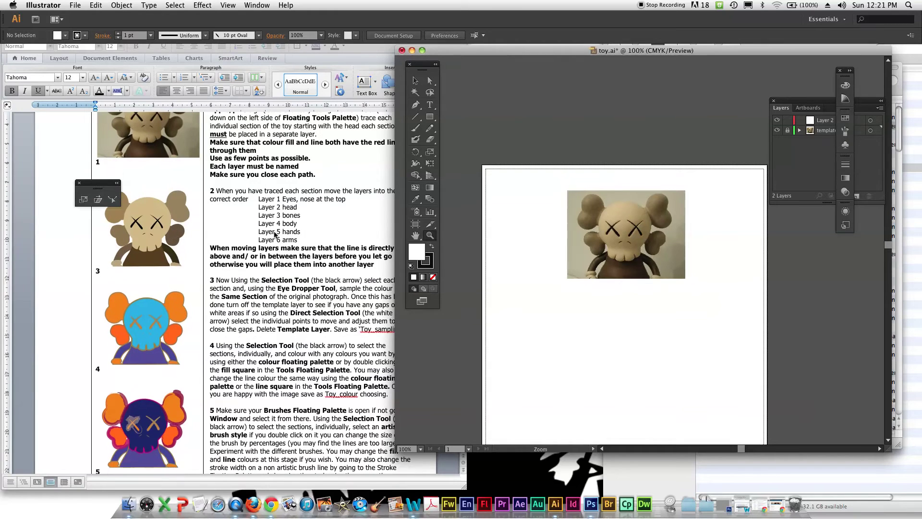
pyautogui.scroll(-12, 269, 258)
pyautogui.scroll(-4, 269, 259)
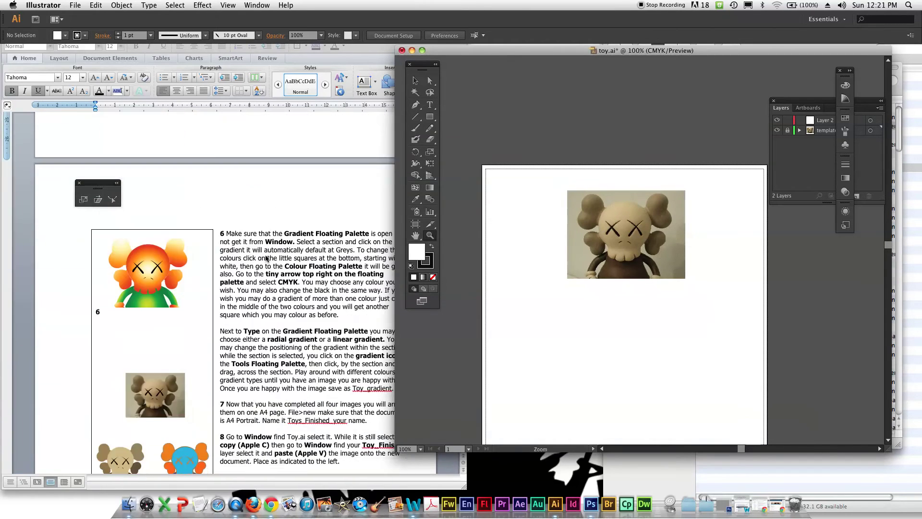
pyautogui.scroll(19, 259, 301)
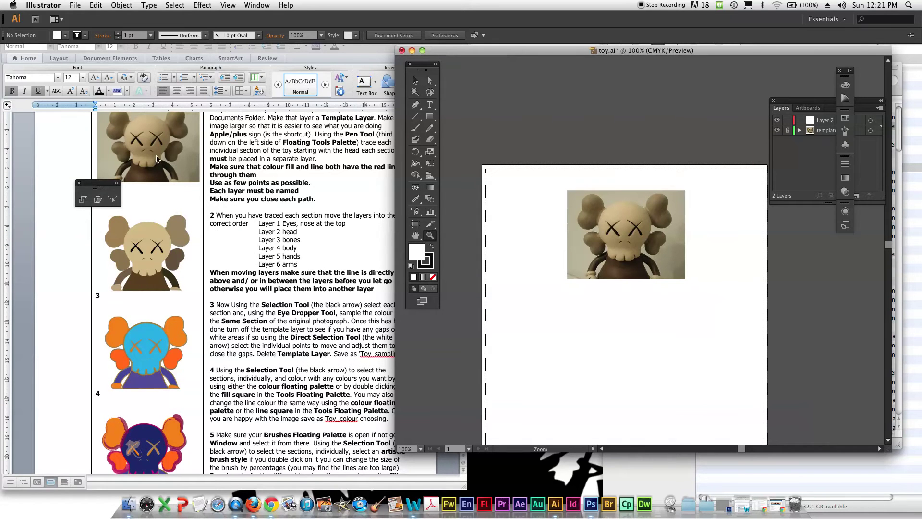
pyautogui.scroll(-2, 252, 399)
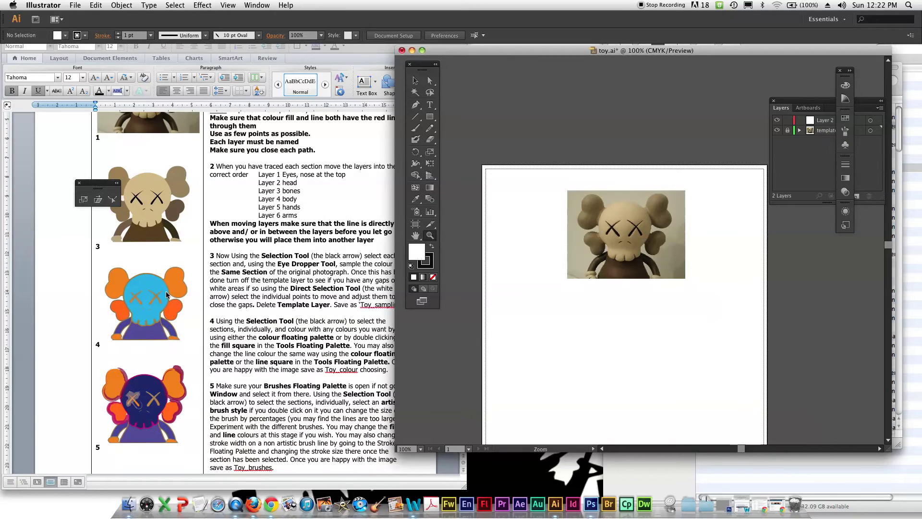
pyautogui.scroll(-3, 167, 295)
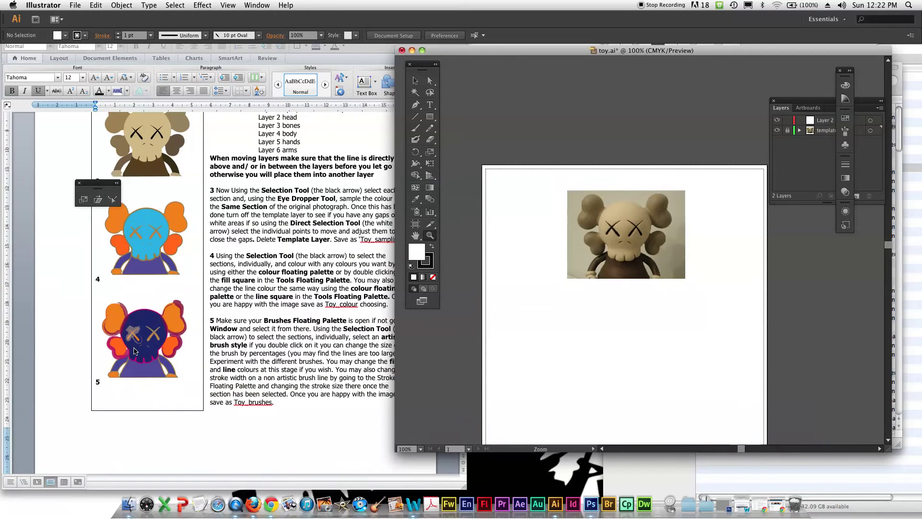
pyautogui.scroll(-3, 142, 335)
pyautogui.scroll(-12, 194, 326)
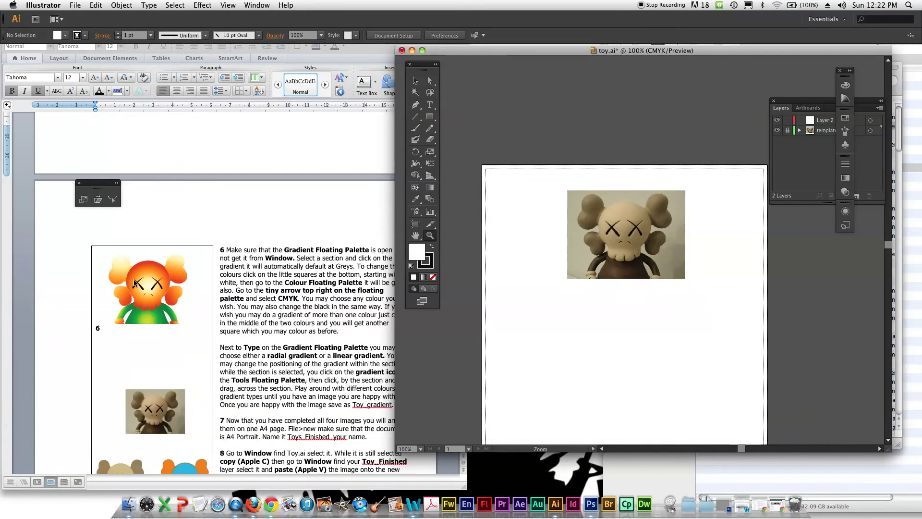
pyautogui.scroll(-5, 222, 308)
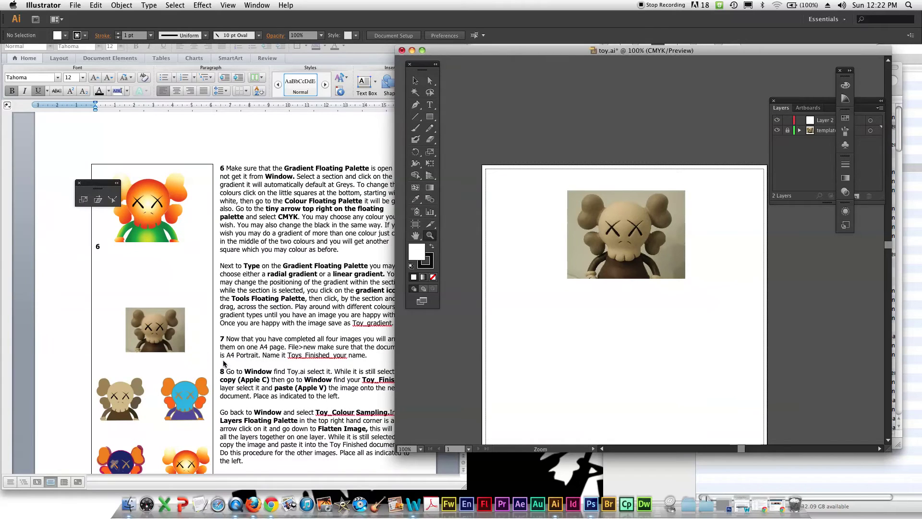
pyautogui.scroll(-3, 166, 326)
pyautogui.scroll(-2, 166, 327)
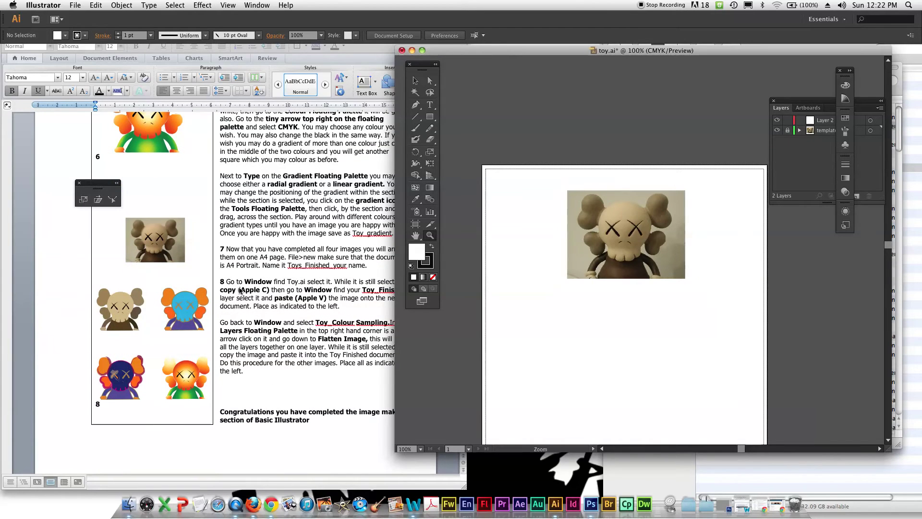
pyautogui.scroll(-15, 262, 375)
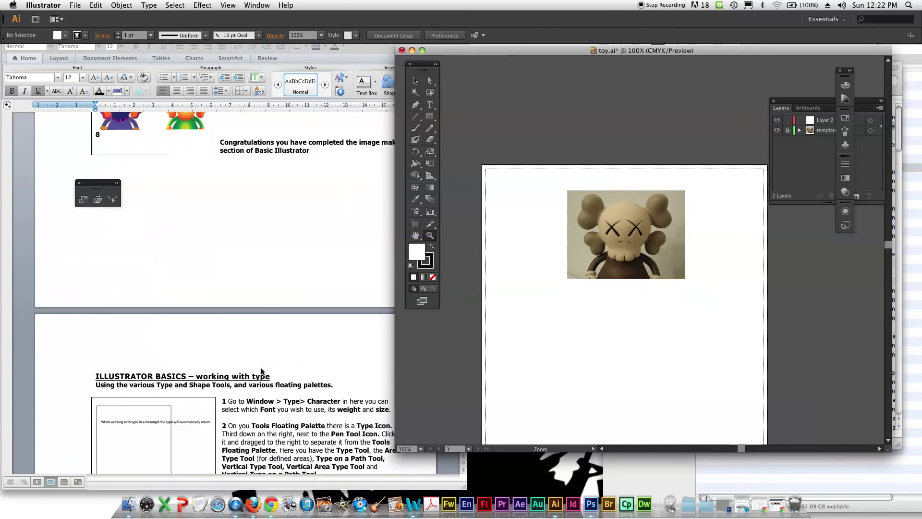
pyautogui.scroll(10, 253, 362)
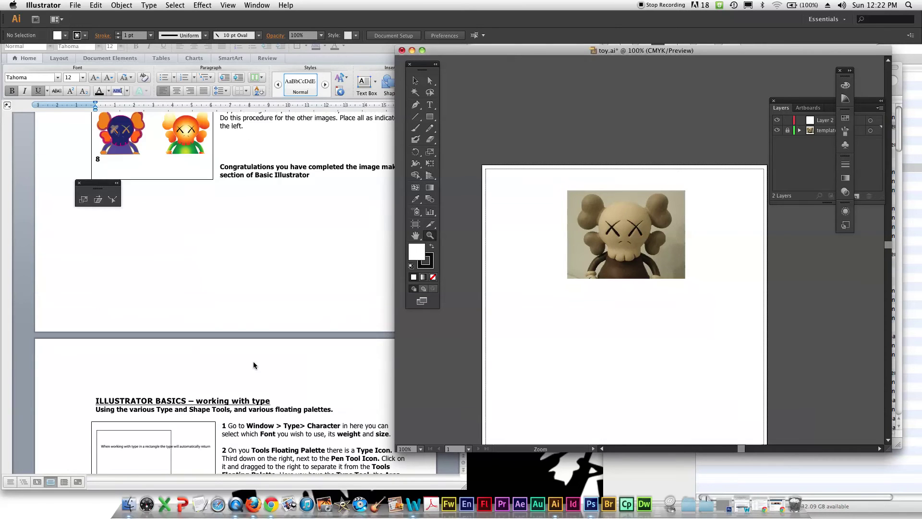
pyautogui.scroll(5, 254, 364)
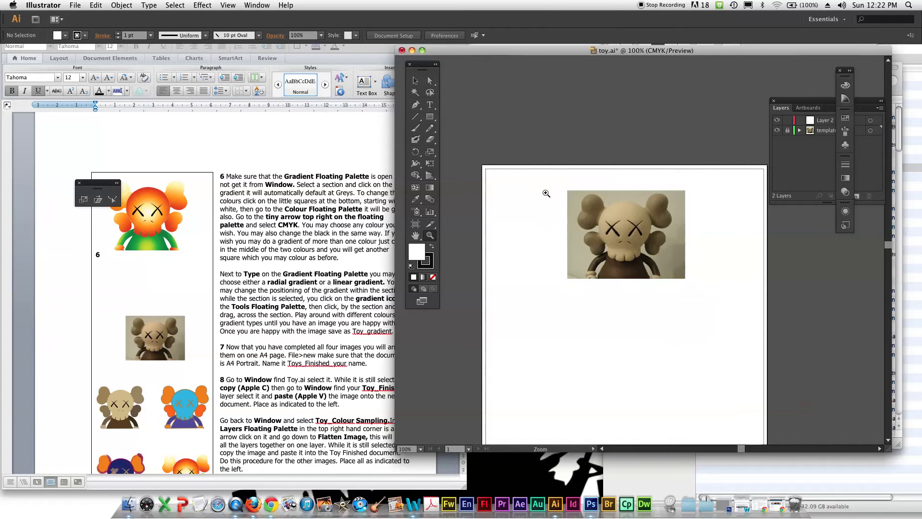
# Enlarge the toy photo to about 311% and move the tools palette, document window and collapsed palettes clear of the image and layer list.
pyautogui.click(513, 214)
pyautogui.click(415, 80)
pyautogui.moveTo(769, 293); pyautogui.dragTo(610, 209)
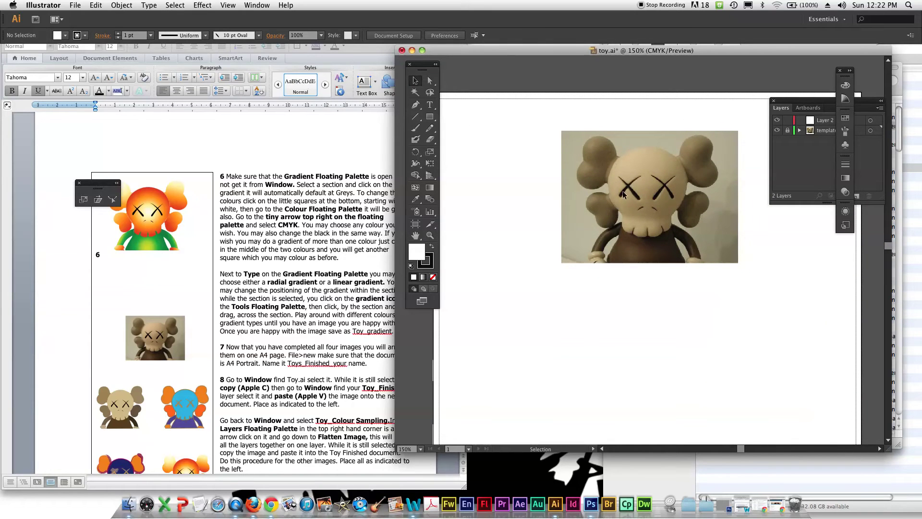
pyautogui.moveTo(554, 119); pyautogui.dragTo(768, 308)
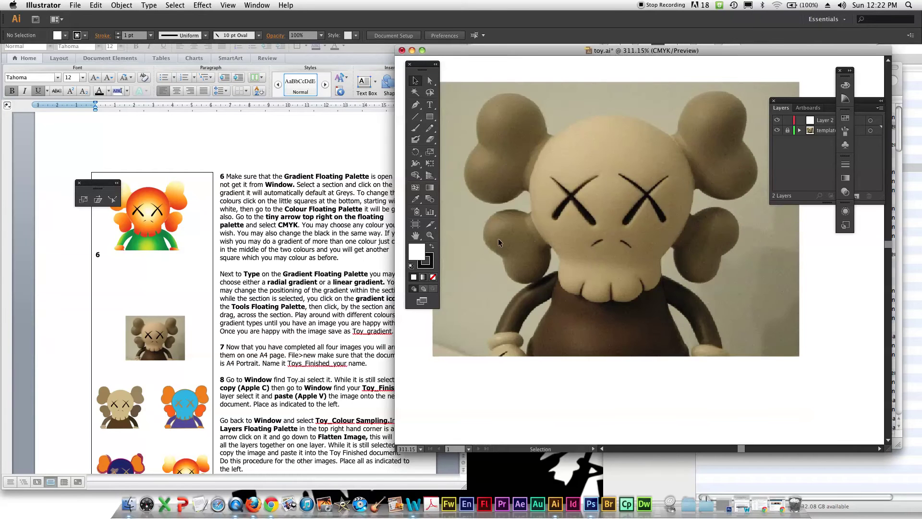
pyautogui.moveTo(421, 71); pyautogui.dragTo(294, 62)
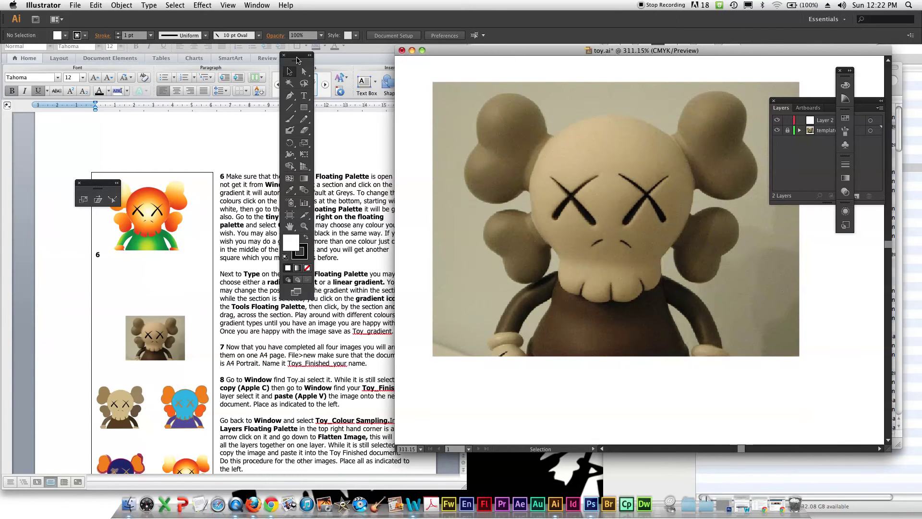
pyautogui.moveTo(520, 53); pyautogui.dragTo(425, 52)
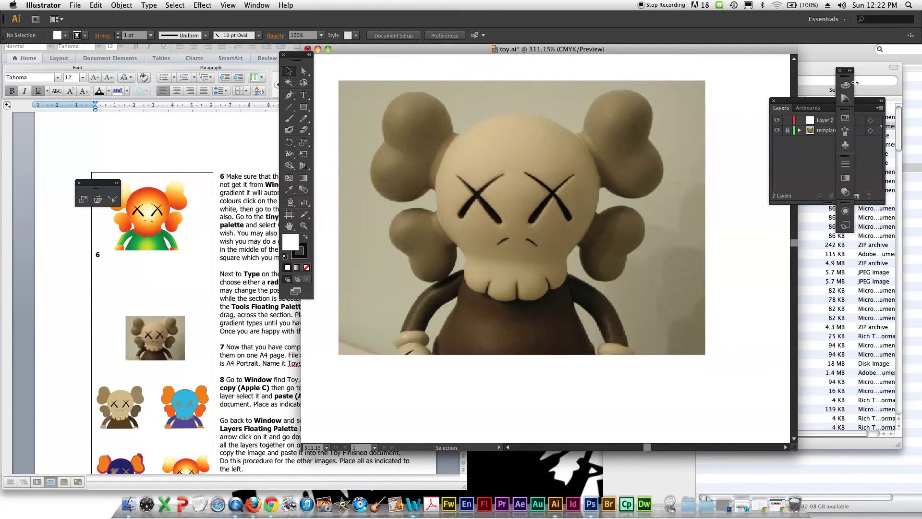
pyautogui.moveTo(846, 77); pyautogui.dragTo(867, 250)
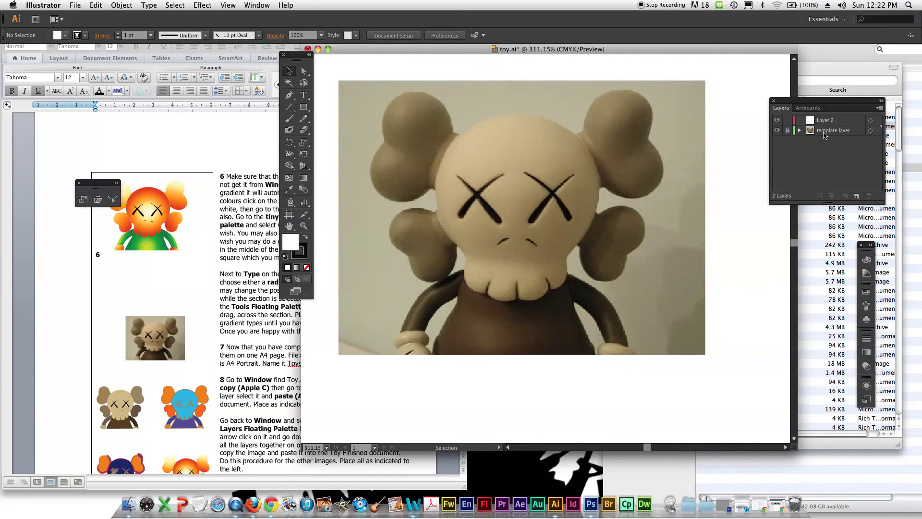
# Hide the template layer and show it again, ending with Layer 2 as the active layer.
pyautogui.click(777, 131)
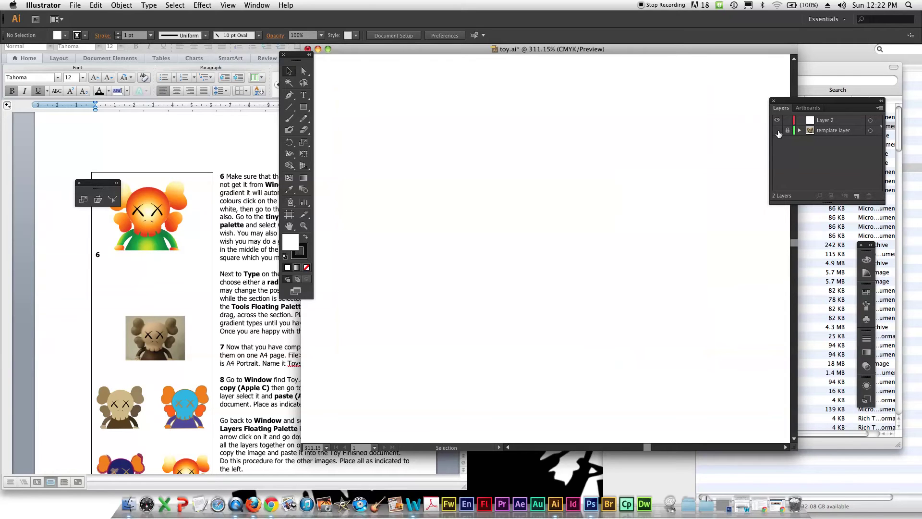
pyautogui.click(778, 131)
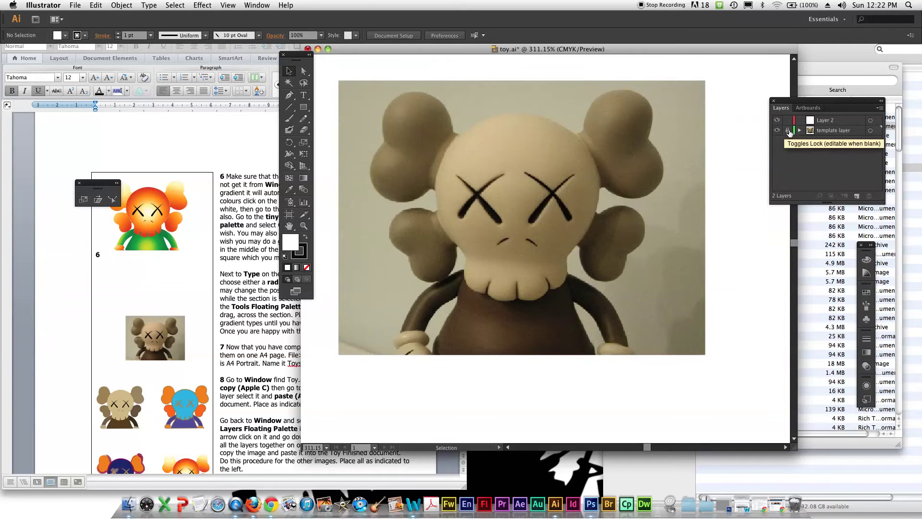
pyautogui.click(828, 133)
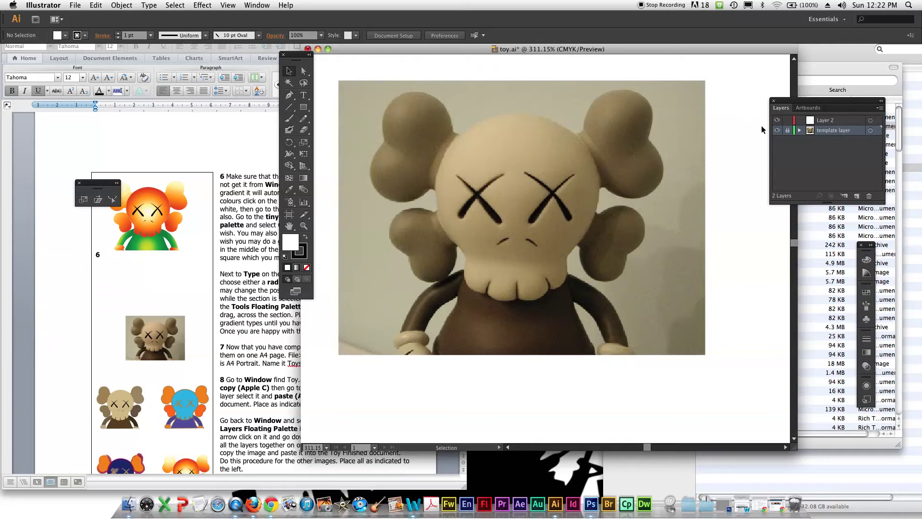
pyautogui.click(838, 121)
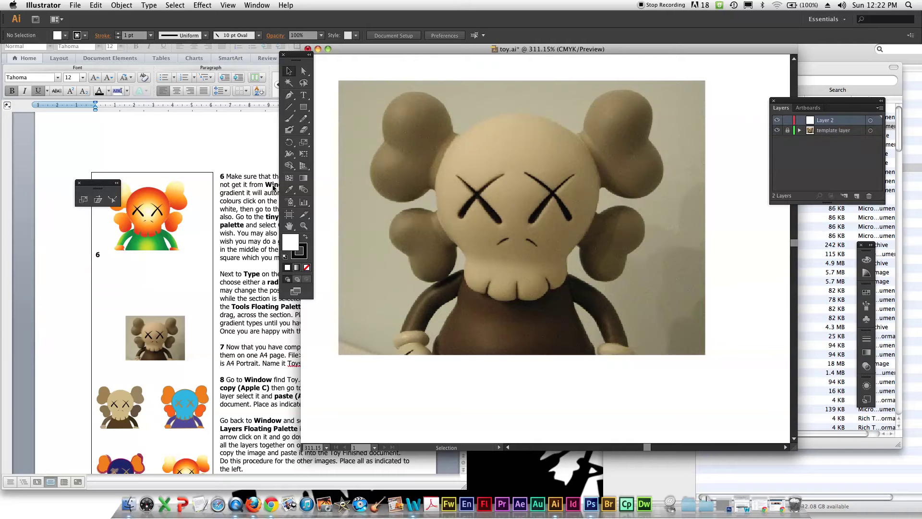
# Rename Layer 2 as Bones and make it the active layer.
pyautogui.scroll(10, 205, 266)
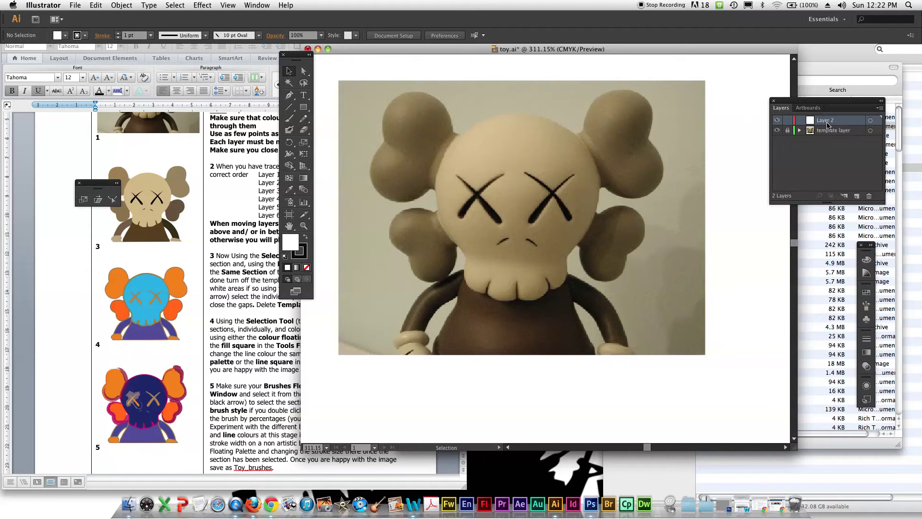
pyautogui.doubleClick(827, 121)
pyautogui.write('Bones')
pyautogui.click(823, 151)
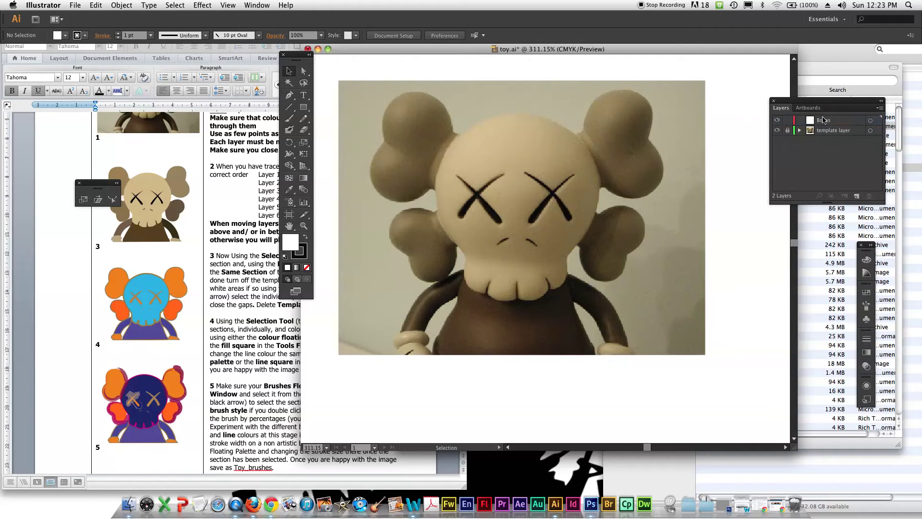
pyautogui.click(827, 124)
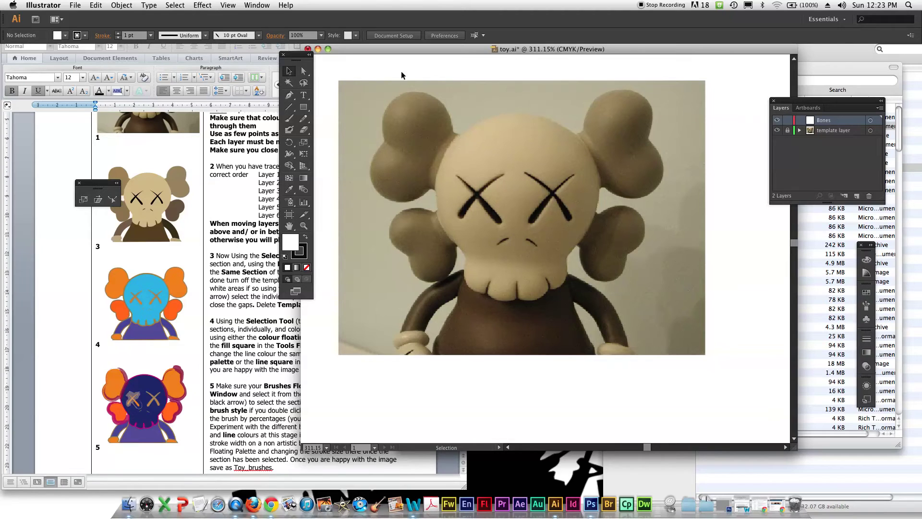
# Set up the Pen tool with no fill and a pinkish-red stroke colour, EF185B.
pyautogui.click(290, 98)
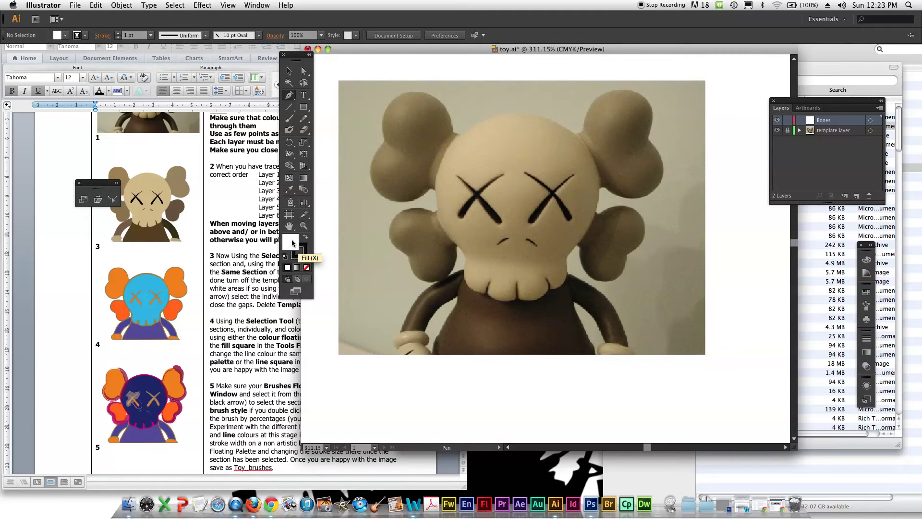
pyautogui.click(307, 267)
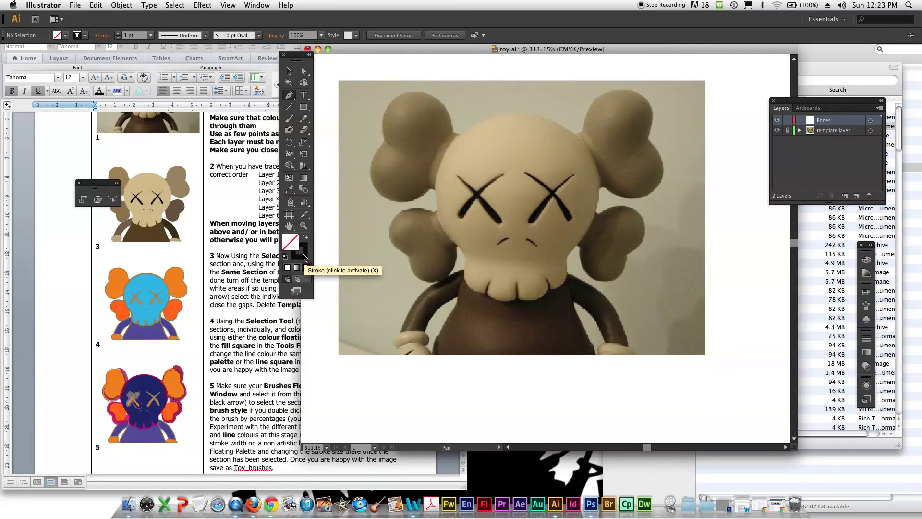
pyautogui.doubleClick(304, 259)
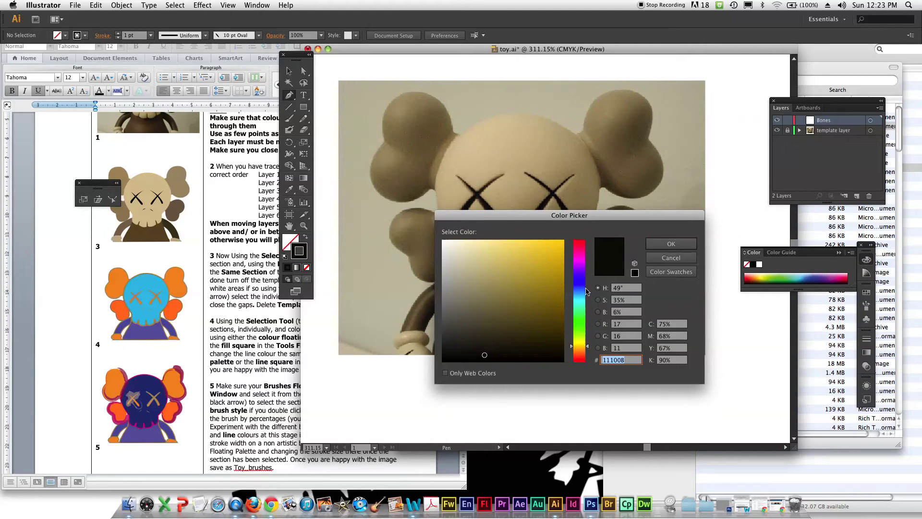
pyautogui.click(581, 246)
pyautogui.moveTo(545, 246); pyautogui.dragTo(552, 247)
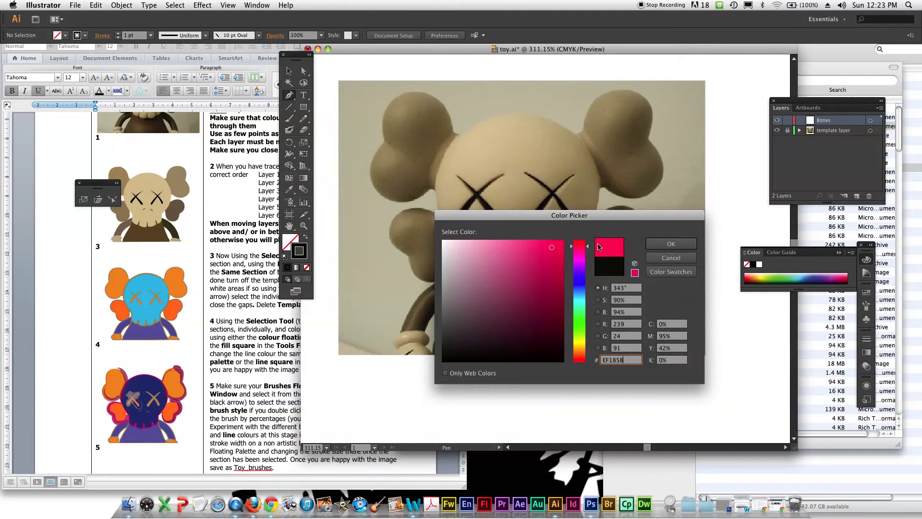
pyautogui.click(670, 243)
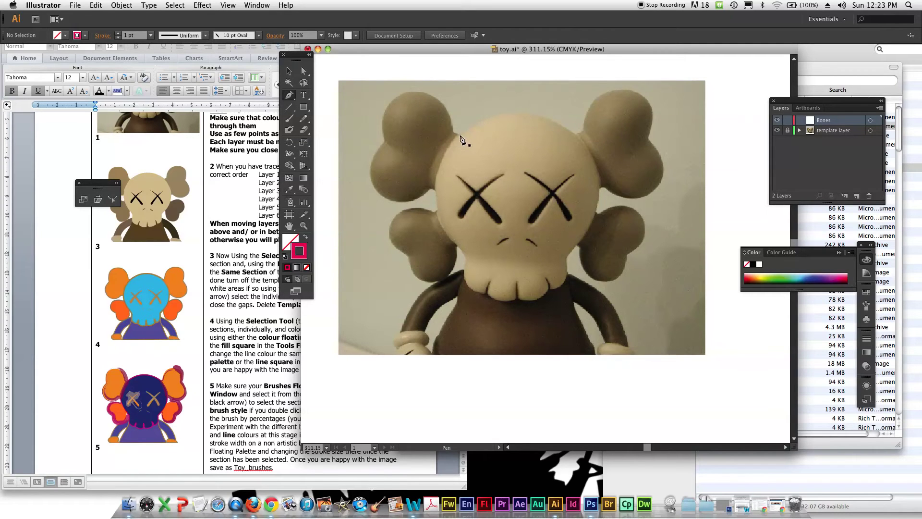
# Trace the upper lobe of the toy's upper-left bone with a curved Pen path, shortening the top anchor's handle to fit the edge.
pyautogui.moveTo(460, 137)
pyautogui.mouseDown()
pyautogui.moveTo(459, 156)
pyautogui.moveTo(431, 112)
pyautogui.moveTo(373, 89)
pyautogui.moveTo(530, 214)
pyautogui.moveTo(610, 173)
pyautogui.moveTo(579, 196)
pyautogui.moveTo(598, 200)
pyautogui.moveTo(572, 191)
pyautogui.moveTo(478, 93)
pyautogui.moveTo(420, 115)
pyautogui.moveTo(396, 214)
pyautogui.moveTo(441, 89)
pyautogui.moveTo(535, 120)
pyautogui.moveTo(456, 86)
pyautogui.moveTo(387, 88)
pyautogui.moveTo(356, 108)
pyautogui.moveTo(343, 95)
pyautogui.moveTo(349, 101)
pyautogui.mouseUp()
pyautogui.scroll(5, 379, 96)
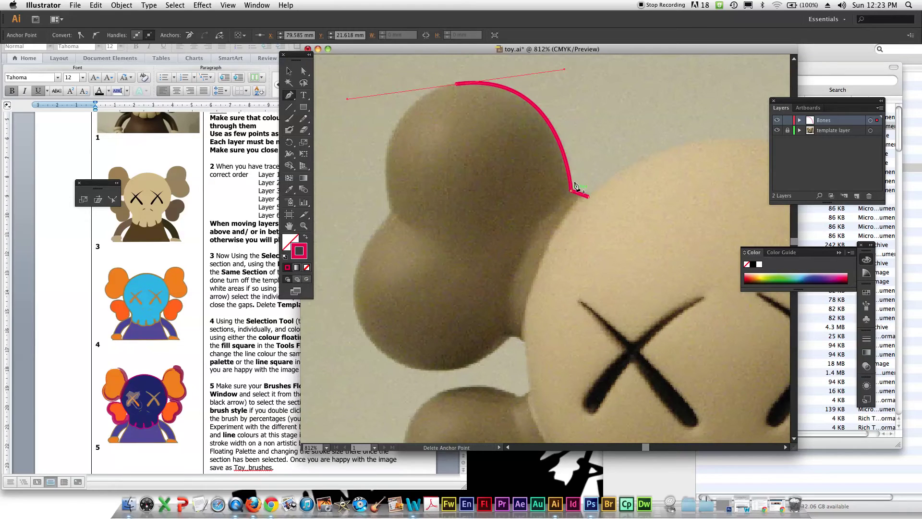
pyautogui.moveTo(390, 210); pyautogui.dragTo(391, 211)
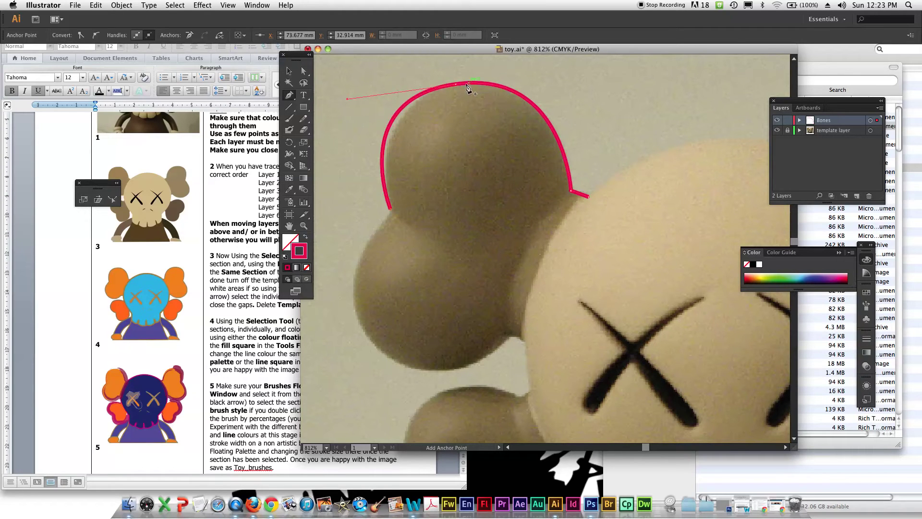
pyautogui.press('alt')
pyautogui.moveTo(347, 99); pyautogui.dragTo(368, 101)
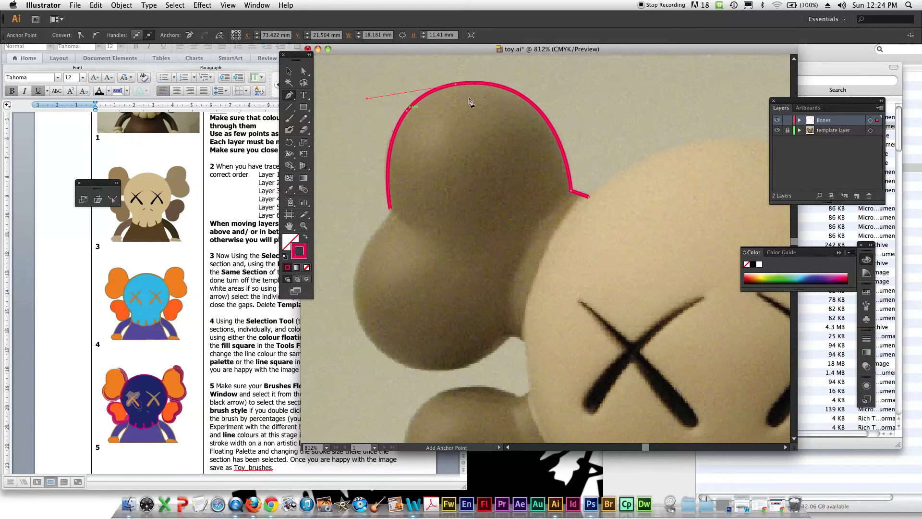
# Trace the lower lobe and the edge along the head with the Pen tool, closing the upper-left bone's outline at its starting anchor.
pyautogui.click(390, 210)
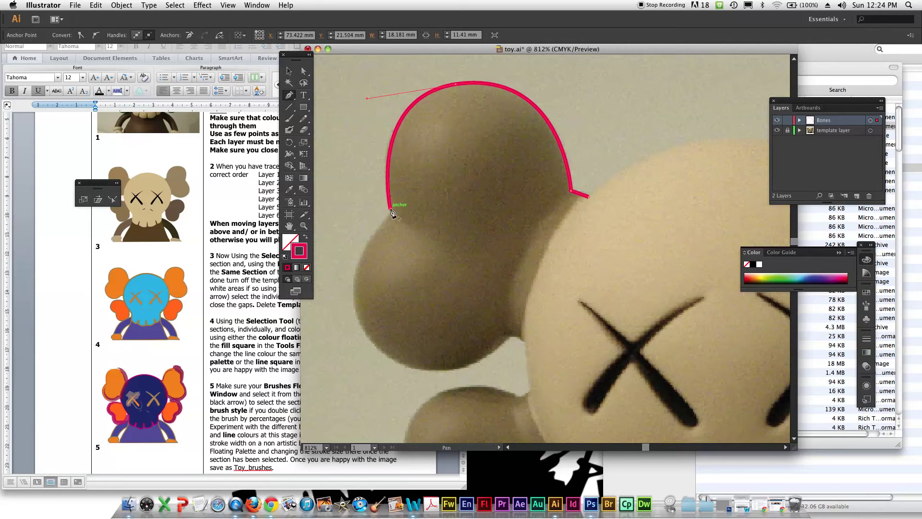
pyautogui.click(295, 94)
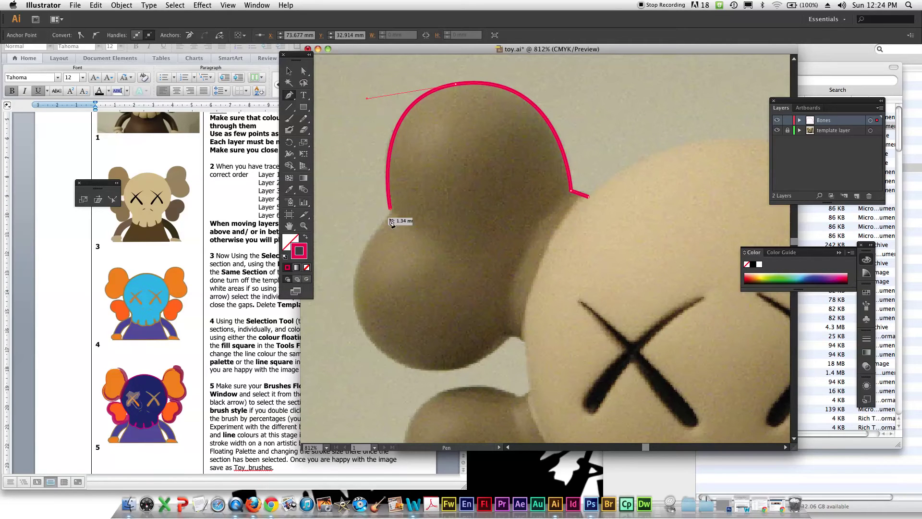
pyautogui.click(391, 210)
pyautogui.moveTo(380, 350); pyautogui.dragTo(445, 412)
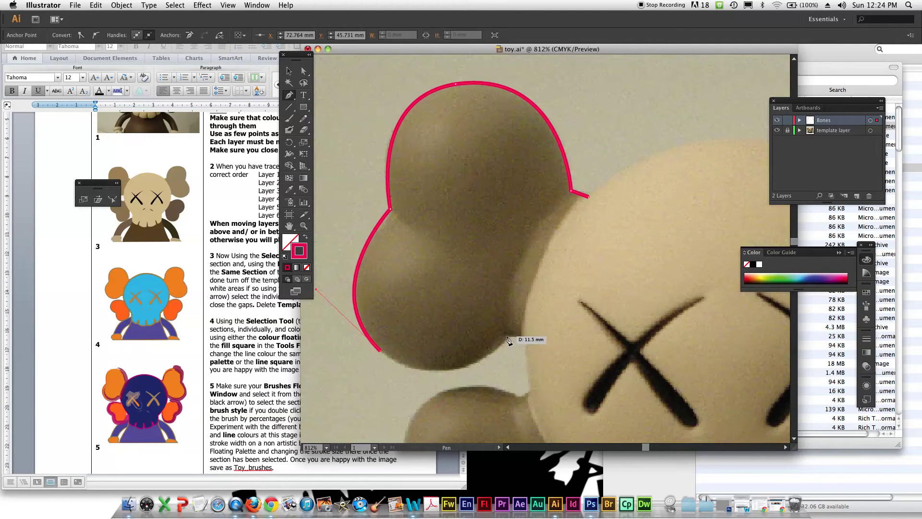
pyautogui.moveTo(509, 340); pyautogui.dragTo(571, 276)
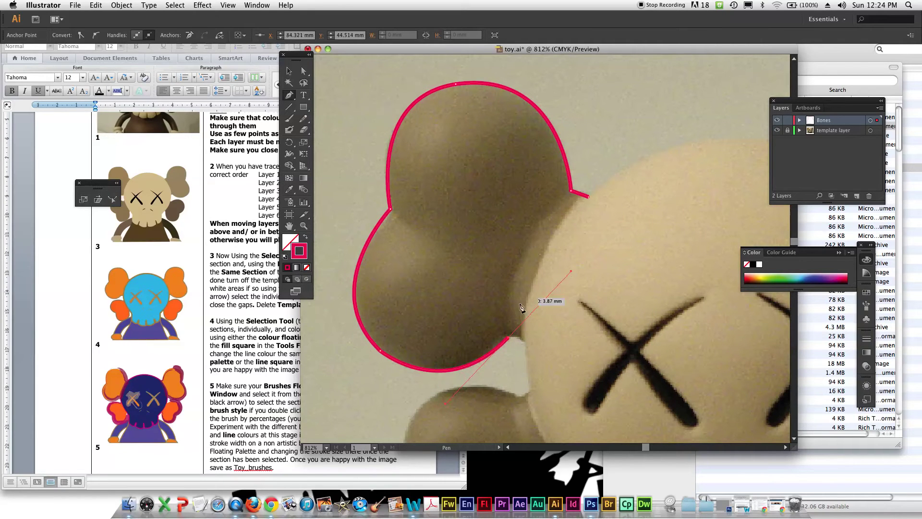
pyautogui.click(509, 338)
pyautogui.moveTo(519, 342); pyautogui.dragTo(530, 347)
pyautogui.click(524, 340)
pyautogui.moveTo(588, 196)
pyautogui.mouseDown()
pyautogui.moveTo(620, 152)
pyautogui.moveTo(631, 144)
pyautogui.moveTo(652, 152)
pyautogui.mouseUp()
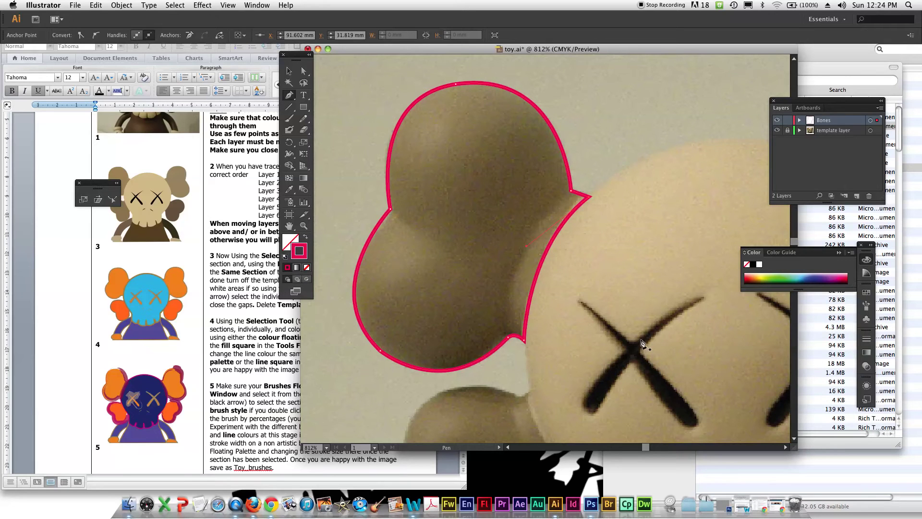
# Draw a closed practice path of straight and curved segments across the toy's face with the Pen tool and deselect it.
pyautogui.scroll(-10, 644, 343)
pyautogui.hscroll(5, 643, 343)
pyautogui.click(289, 70)
pyautogui.click(459, 132)
pyautogui.click(288, 96)
pyautogui.click(526, 165)
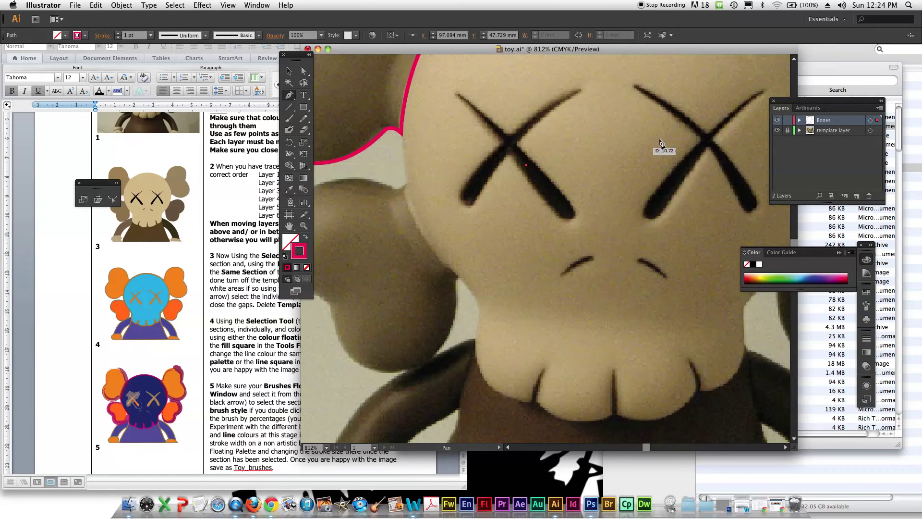
pyautogui.click(655, 139)
pyautogui.click(645, 262)
pyautogui.click(577, 288)
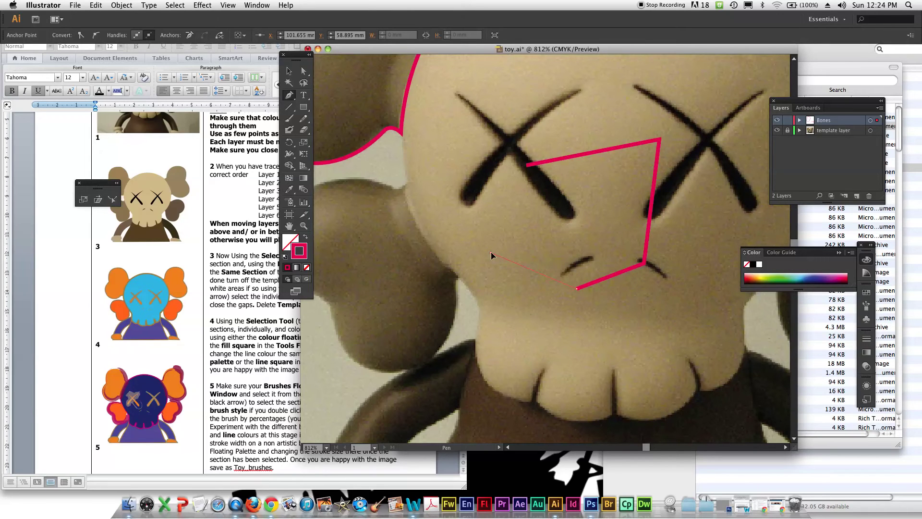
pyautogui.moveTo(483, 154); pyautogui.dragTo(601, 186)
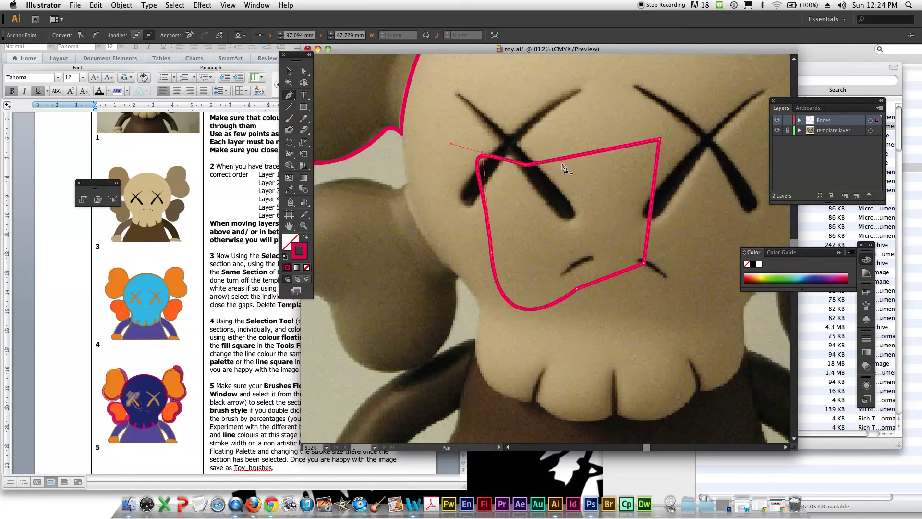
pyautogui.click(289, 70)
pyautogui.click(489, 93)
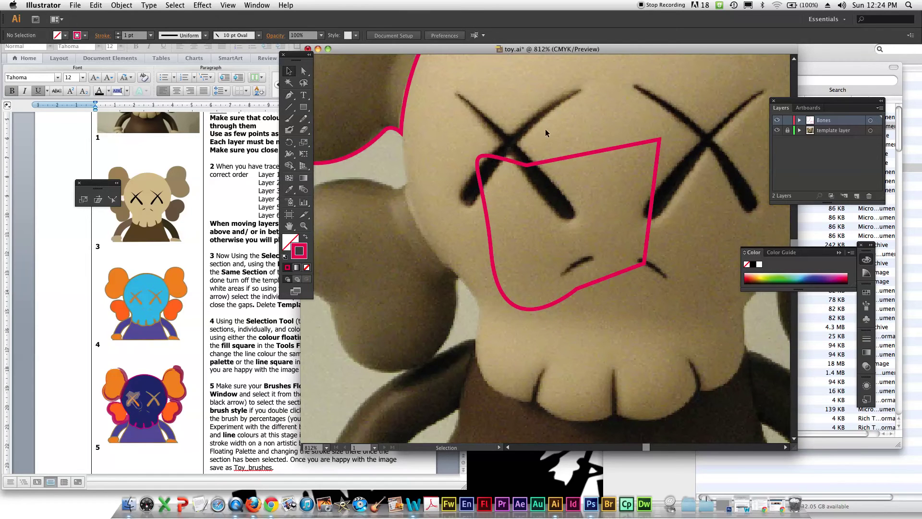
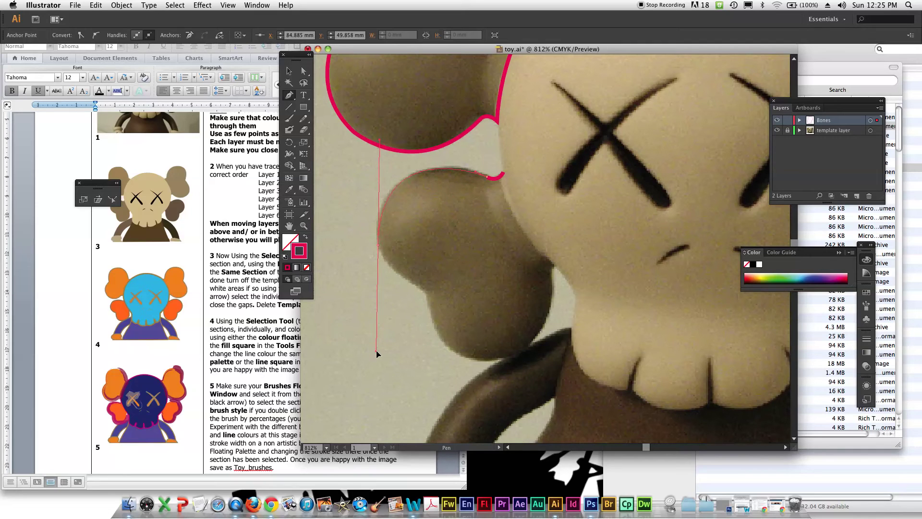
# Trace the lower-left bone around both lobes with curved Pen segments and close the path along the edge of the head.
pyautogui.click(377, 245)
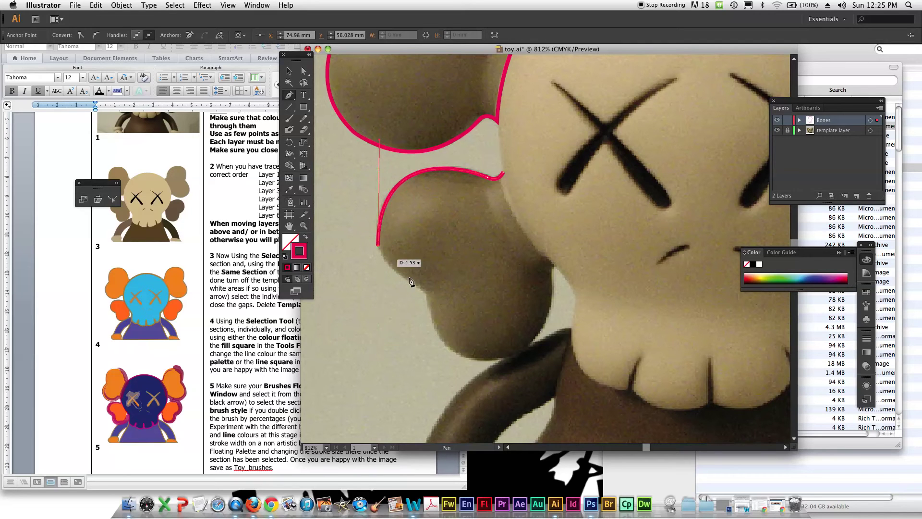
pyautogui.moveTo(424, 289)
pyautogui.mouseDown()
pyautogui.moveTo(468, 305)
pyautogui.moveTo(428, 291)
pyautogui.mouseUp()
pyautogui.moveTo(479, 358); pyautogui.dragTo(528, 358)
pyautogui.moveTo(551, 269); pyautogui.dragTo(545, 208)
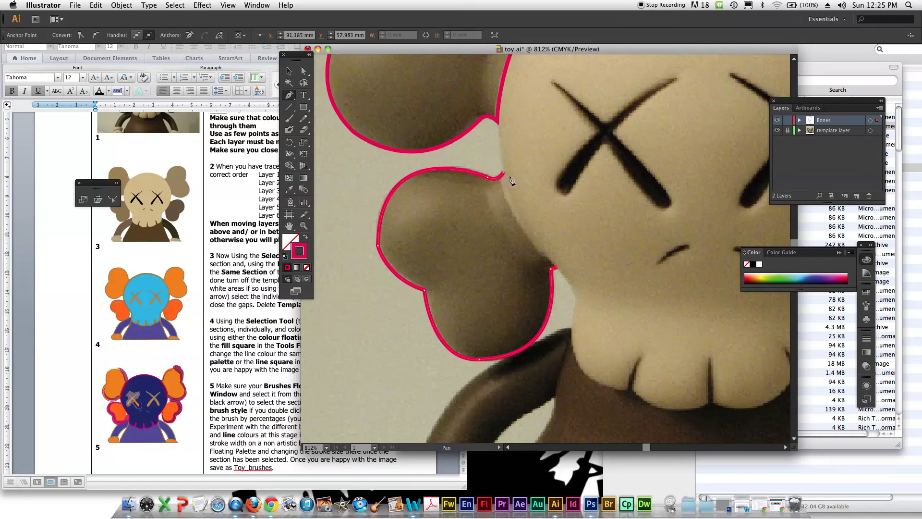
pyautogui.moveTo(503, 172); pyautogui.dragTo(500, 129)
pyautogui.click(289, 71)
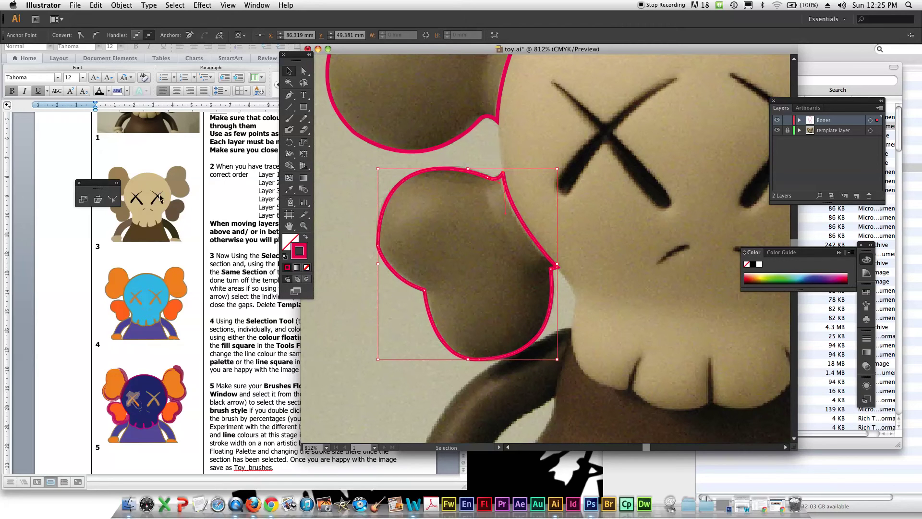
# Fill the lower-left bone with the brown sampled from the photo inside its outline using the Eyedropper.
pyautogui.click(287, 240)
pyautogui.click(290, 190)
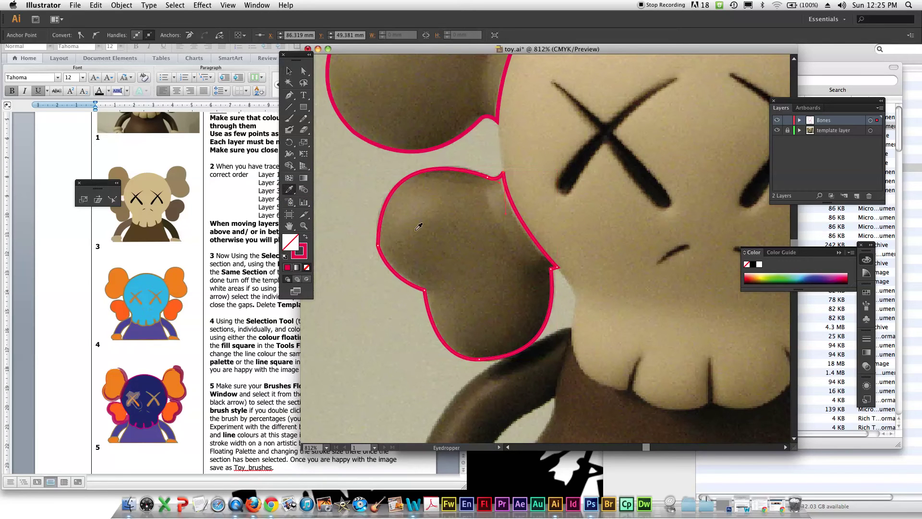
pyautogui.click(419, 228)
# Select the upper-left bone outline and fill it with the brown sampled from its upper lobe using the Eyedropper.
pyautogui.press('space')
pyautogui.moveTo(495, 113); pyautogui.dragTo(503, 300)
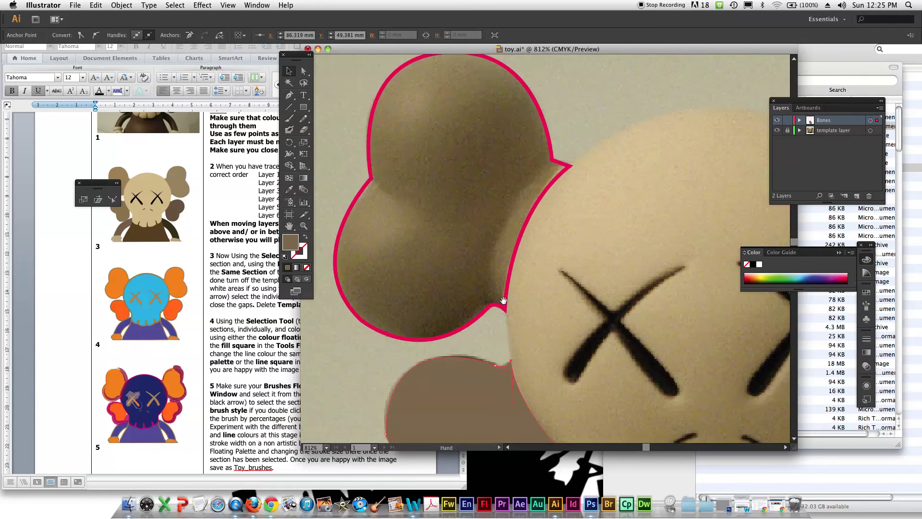
pyautogui.click(370, 134)
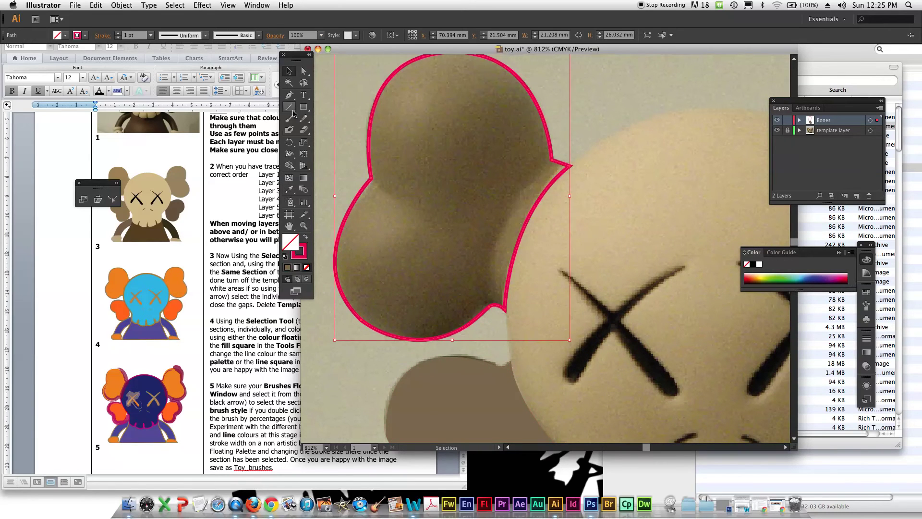
pyautogui.click(289, 190)
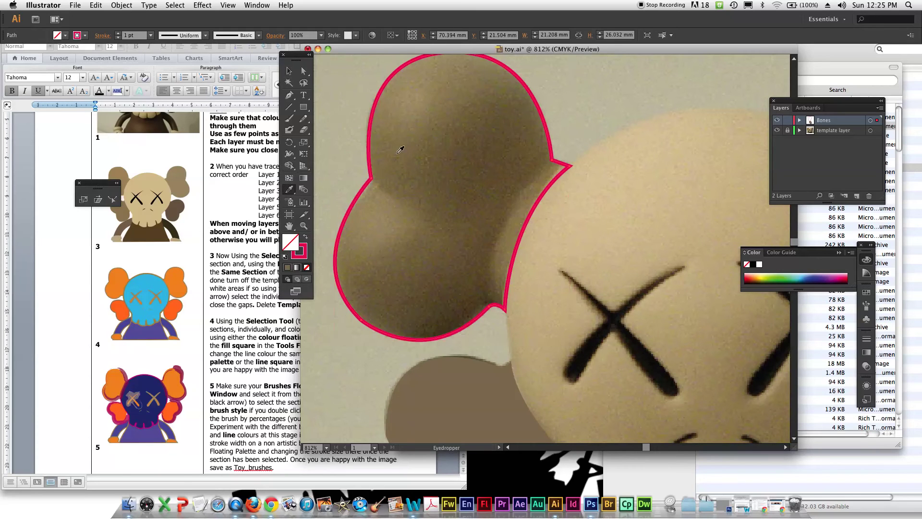
pyautogui.click(398, 152)
pyautogui.press('v')
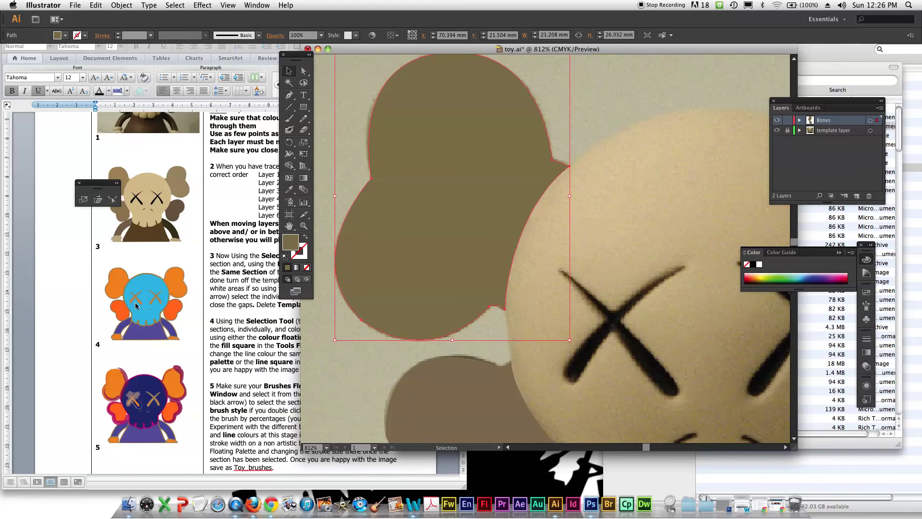
# Change the upper-left bone's fill to a bright green in the Color Picker.
pyautogui.doubleClick(290, 245)
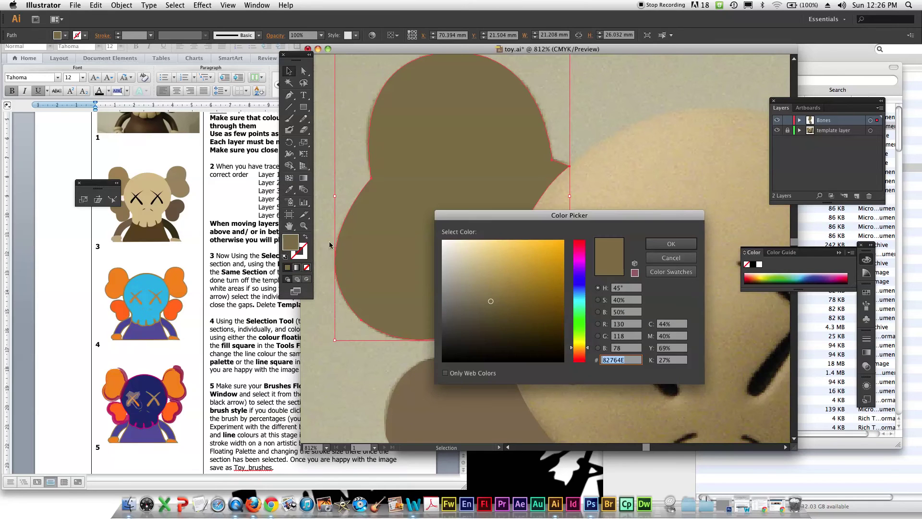
pyautogui.moveTo(579, 283); pyautogui.dragTo(579, 318)
pyautogui.click(542, 275)
pyautogui.click(682, 243)
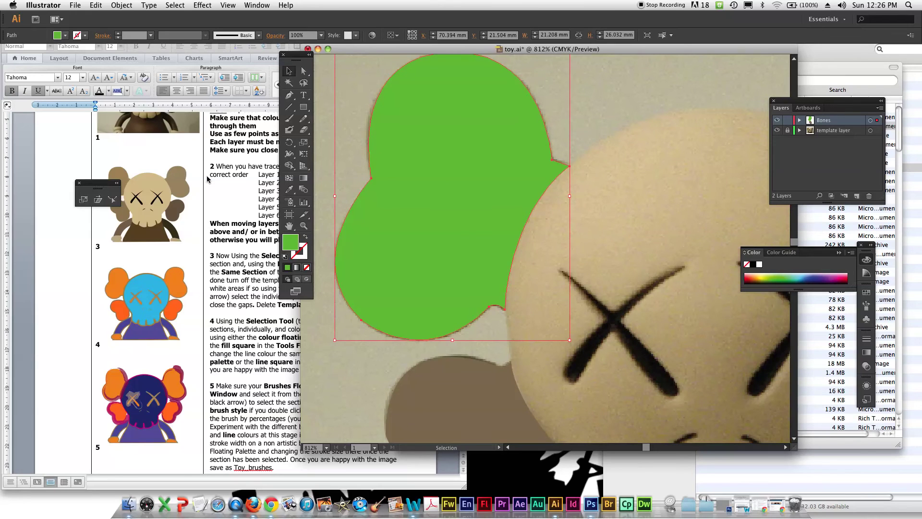
# Add a layer named head above Bones as the active layer and lock the Bones layer.
pyautogui.scroll(-3, 476, 219)
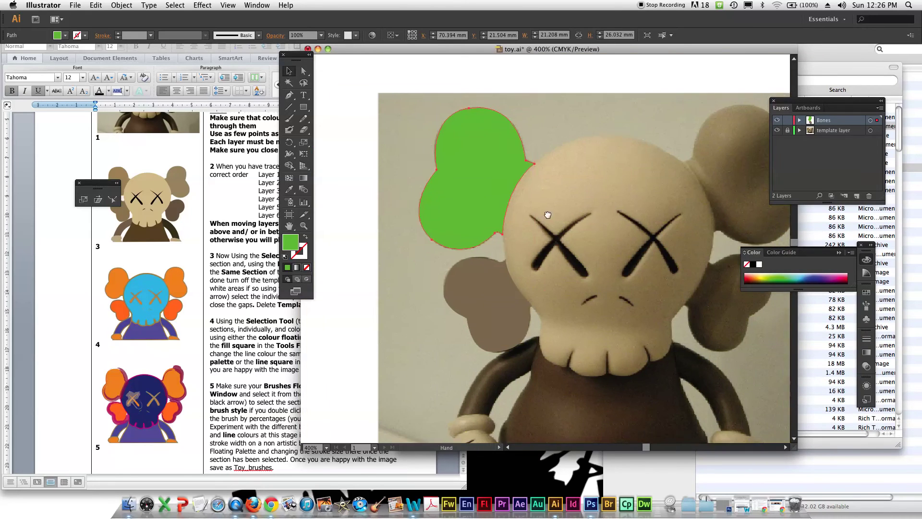
pyautogui.click(857, 195)
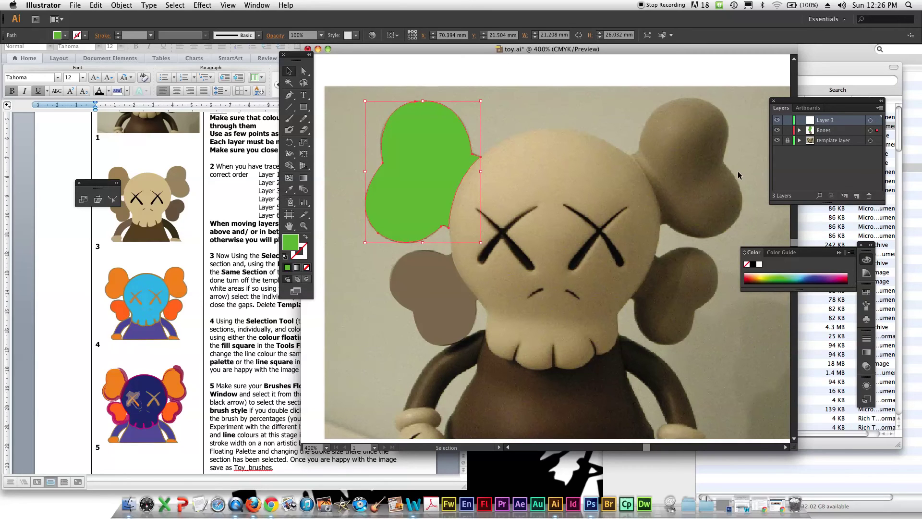
pyautogui.doubleClick(829, 124)
pyautogui.write('head')
pyautogui.click(852, 174)
pyautogui.click(788, 130)
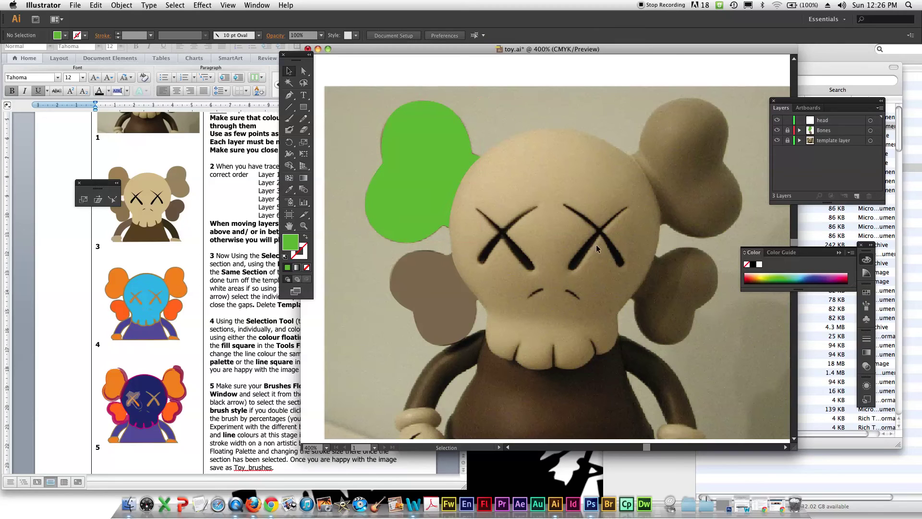
pyautogui.click(833, 121)
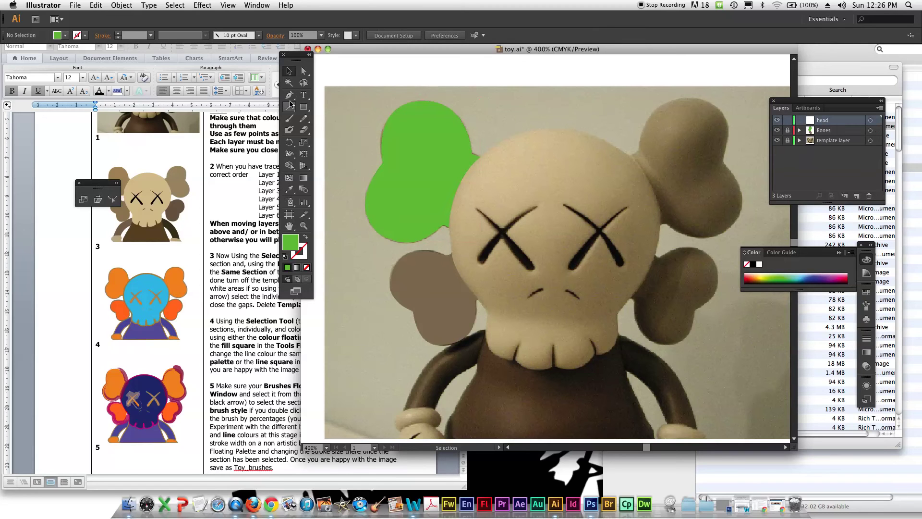
# Trace the head's right edge from its top centre to the jaw with the Pen tool, shortening the side anchor's handle to fit the curve.
pyautogui.click(290, 95)
pyautogui.click(554, 129)
pyautogui.moveTo(658, 239); pyautogui.dragTo(652, 354)
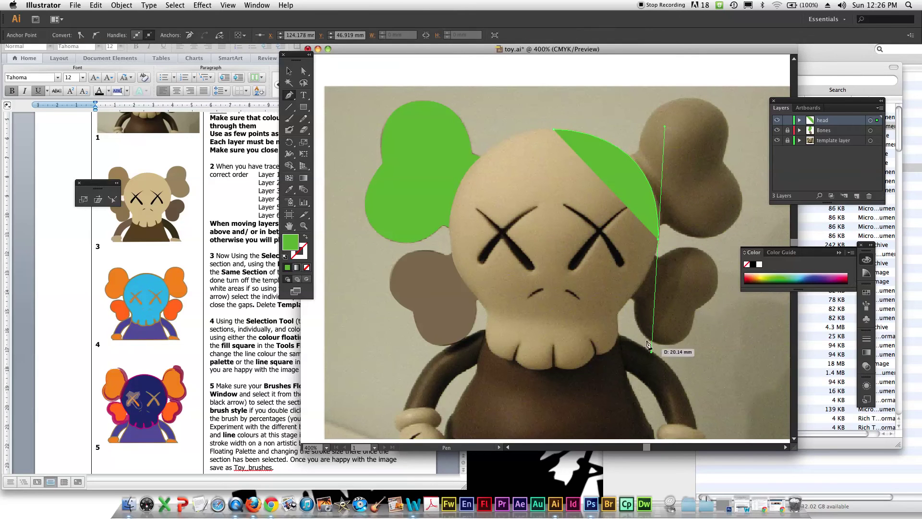
pyautogui.click(618, 315)
pyautogui.press('alt')
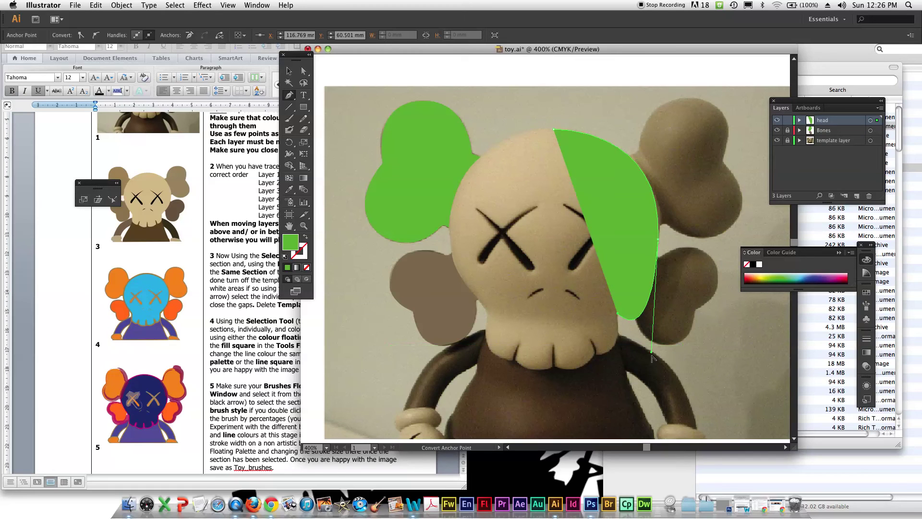
pyautogui.moveTo(653, 354); pyautogui.dragTo(660, 274)
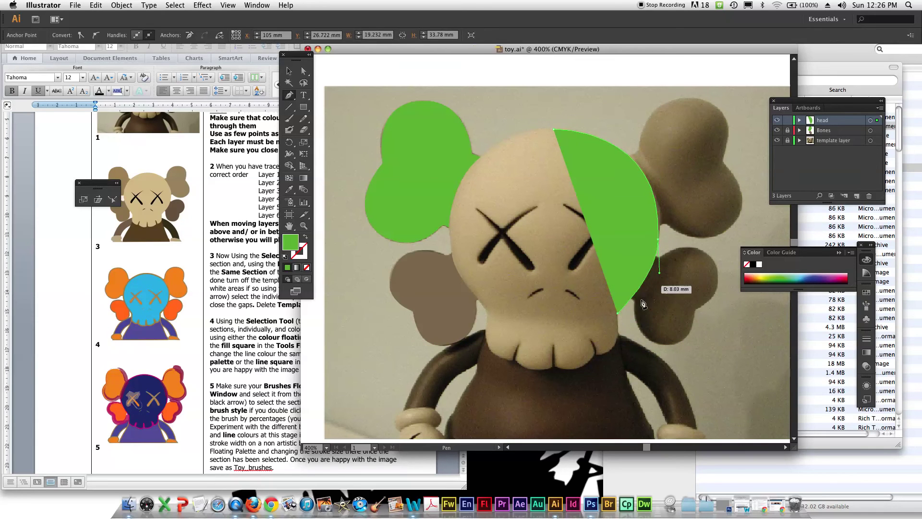
pyautogui.click(619, 315)
# Curve the head path around the lower-right corner of the jaw and swap fill and stroke for a green outline without fill.
pyautogui.click(596, 356)
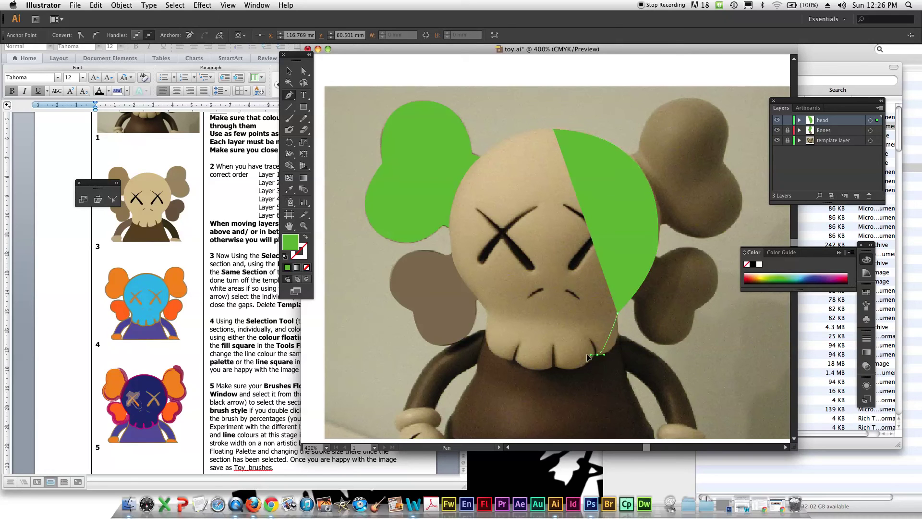
pyautogui.moveTo(570, 355); pyautogui.dragTo(571, 356)
pyautogui.click(597, 356)
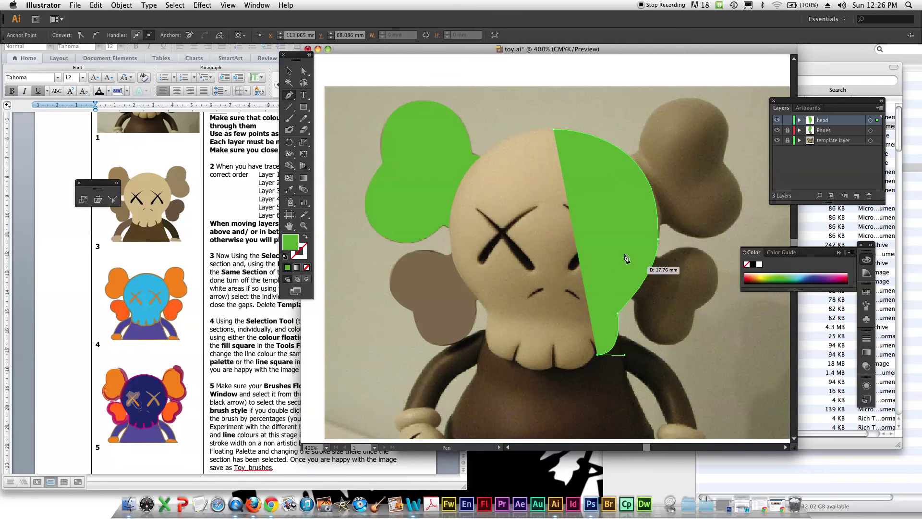
pyautogui.click(306, 237)
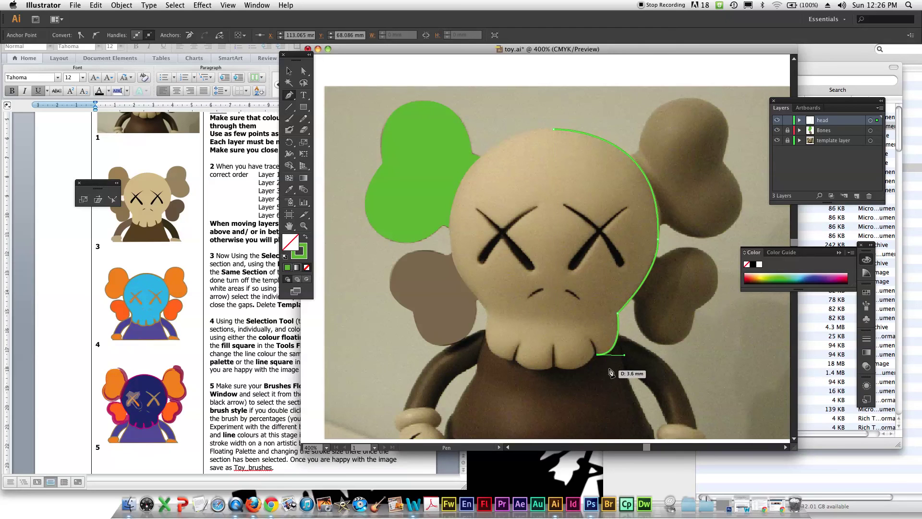
# Continue the head path along the bottom of the teeth, notching into the right and centre gaps, to the jaw's lower-left corner.
pyautogui.keyDown('super'); pyautogui.click(589, 339); pyautogui.keyUp('super')
pyautogui.moveTo(591, 340); pyautogui.dragTo(513, 361)
pyautogui.click(557, 367)
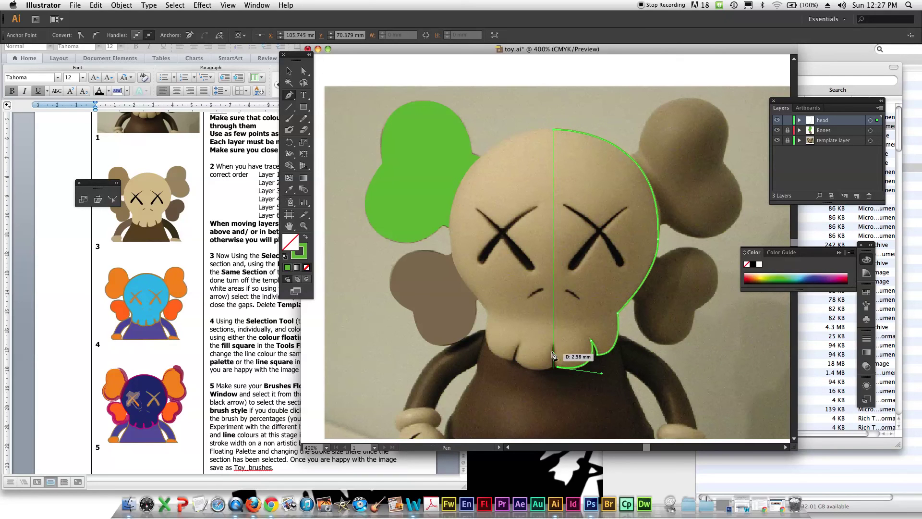
pyautogui.click(553, 346)
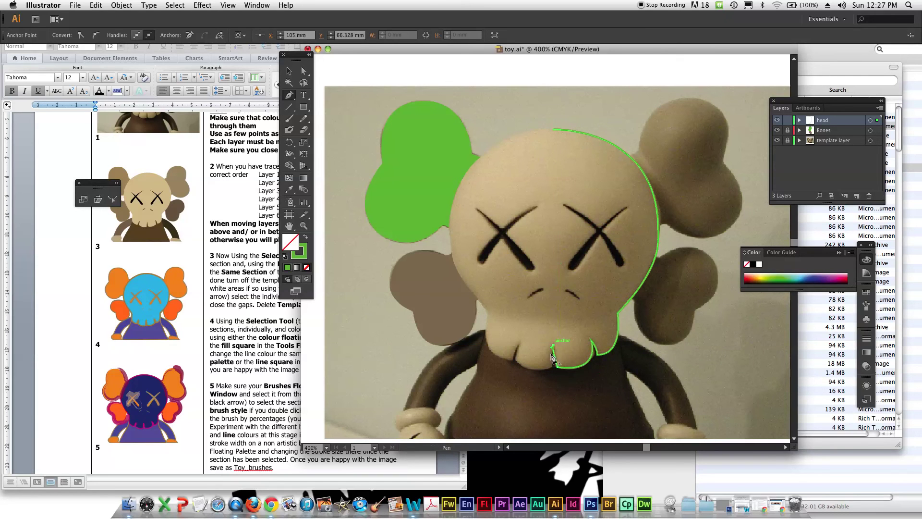
pyautogui.click(553, 368)
pyautogui.click(495, 347)
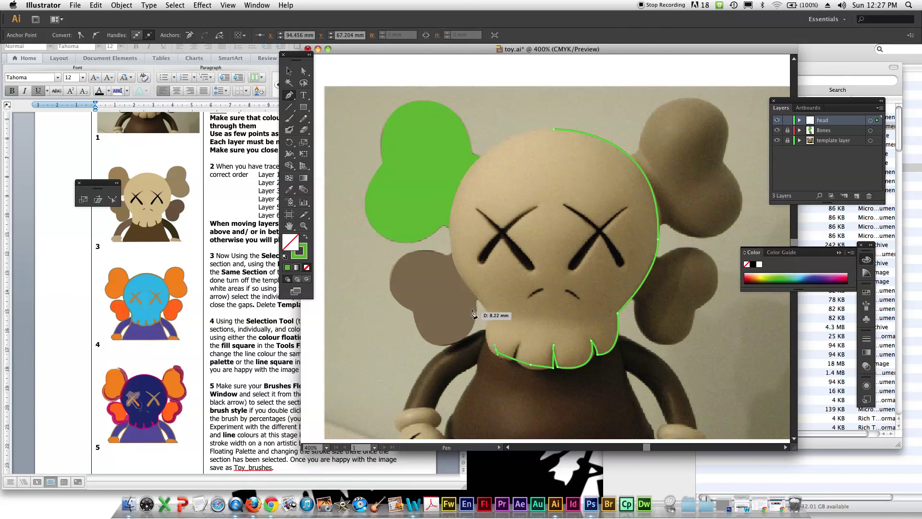
# Trace up the left side of the jaw and head and close the outline at its top centre anchor.
pyautogui.click(496, 305)
pyautogui.click(454, 277)
pyautogui.moveTo(454, 171); pyautogui.dragTo(468, 157)
pyautogui.moveTo(545, 133); pyautogui.dragTo(582, 129)
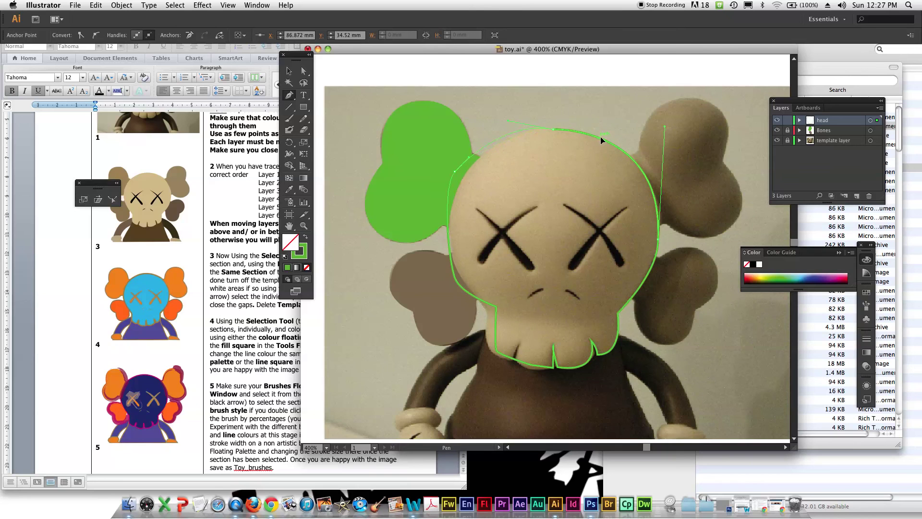
pyautogui.click(288, 71)
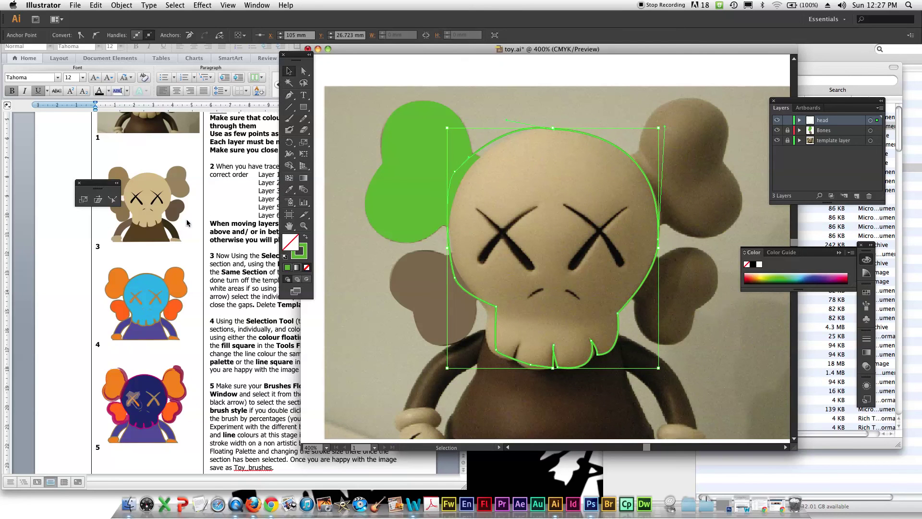
# Fill the head shape with the beige sampled from the toy's forehead in the photo using the Eyedropper.
pyautogui.click(290, 190)
pyautogui.click(519, 175)
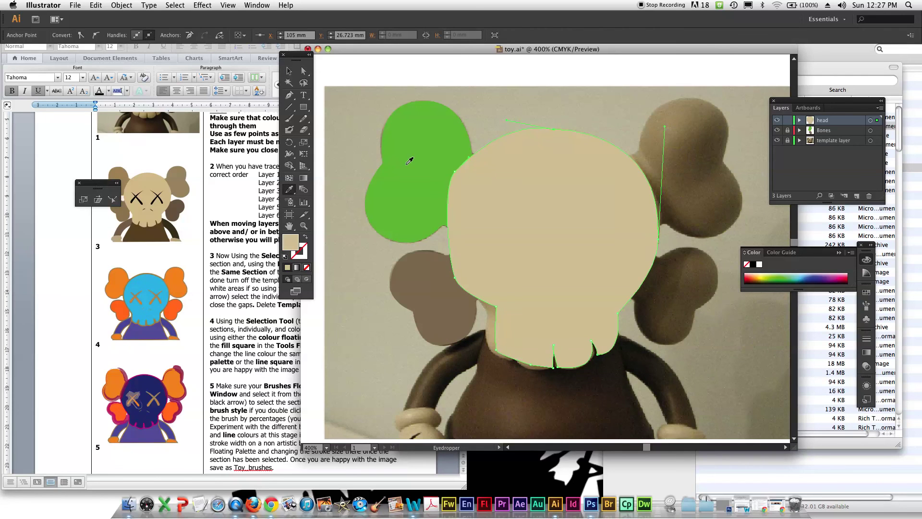
pyautogui.click(289, 71)
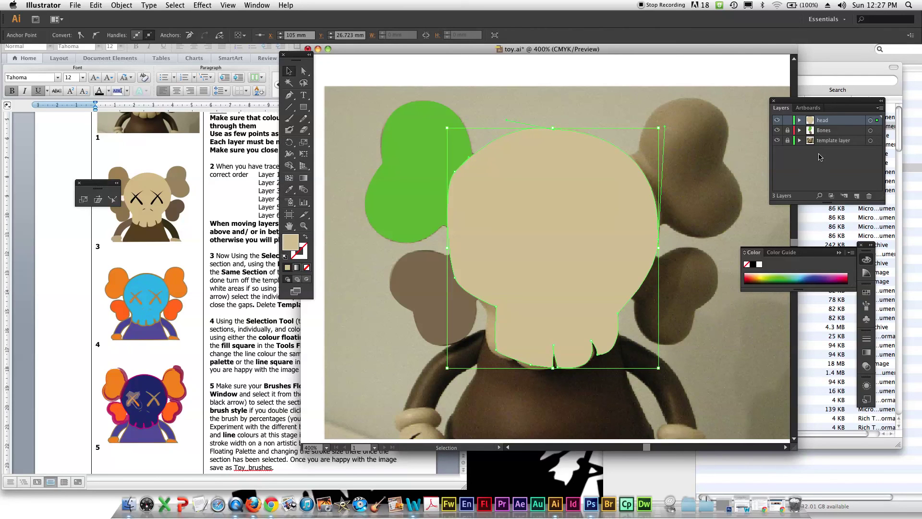
# Add a new layer above the head layer and name it eyes.
pyautogui.click(856, 195)
pyautogui.doubleClick(822, 120)
pyautogui.write('eyes')
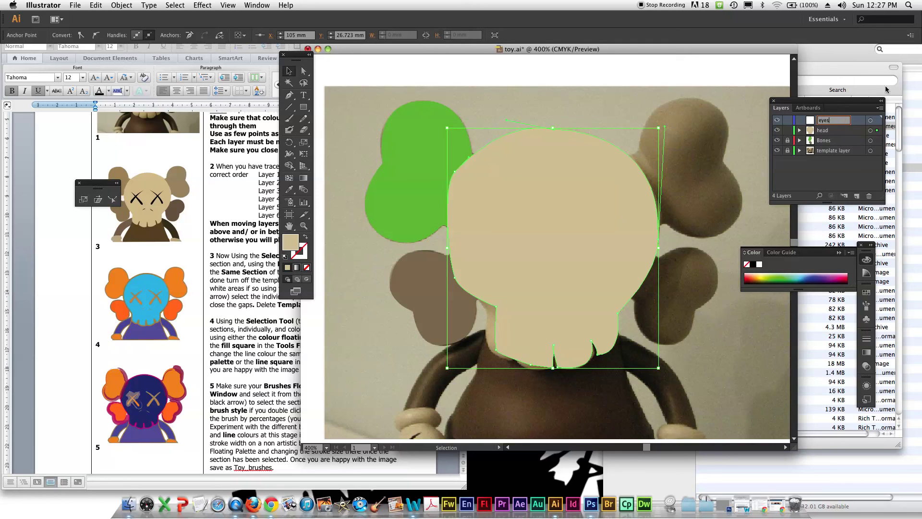
pyautogui.click(805, 175)
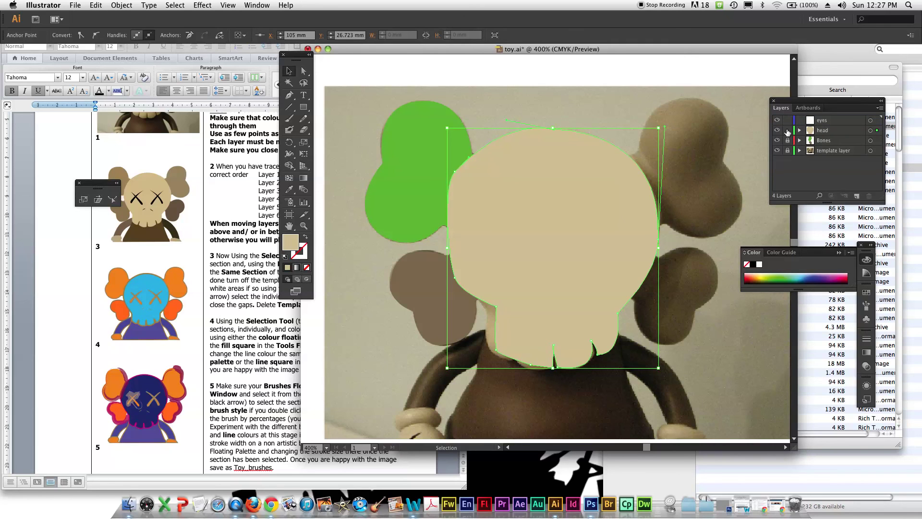
# Lock and hide the head layer, and move the eyes layer directly beneath it.
pyautogui.click(788, 131)
pyautogui.click(777, 131)
pyautogui.click(821, 121)
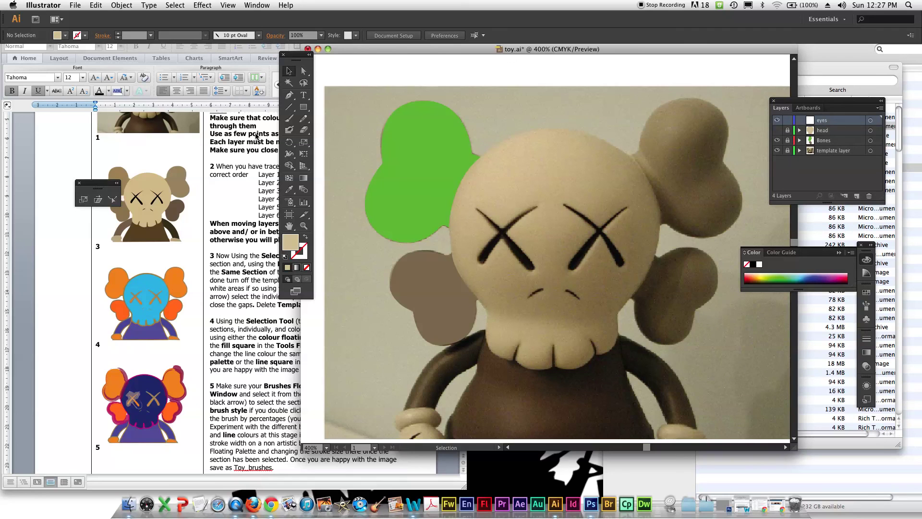
pyautogui.moveTo(837, 121); pyautogui.dragTo(836, 134)
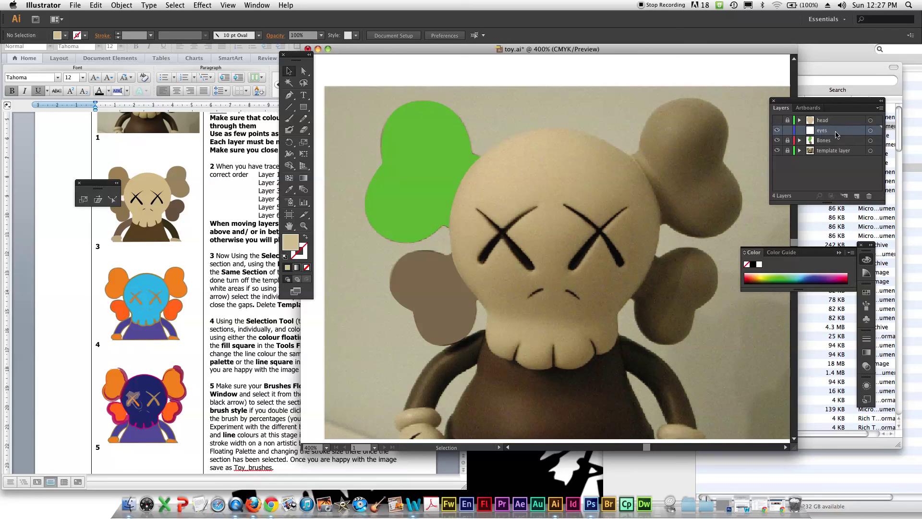
# Trace the toy's left X-shaped eye on the eyes layer as a closed path with the Pen tool.
pyautogui.click(289, 95)
pyautogui.click(478, 209)
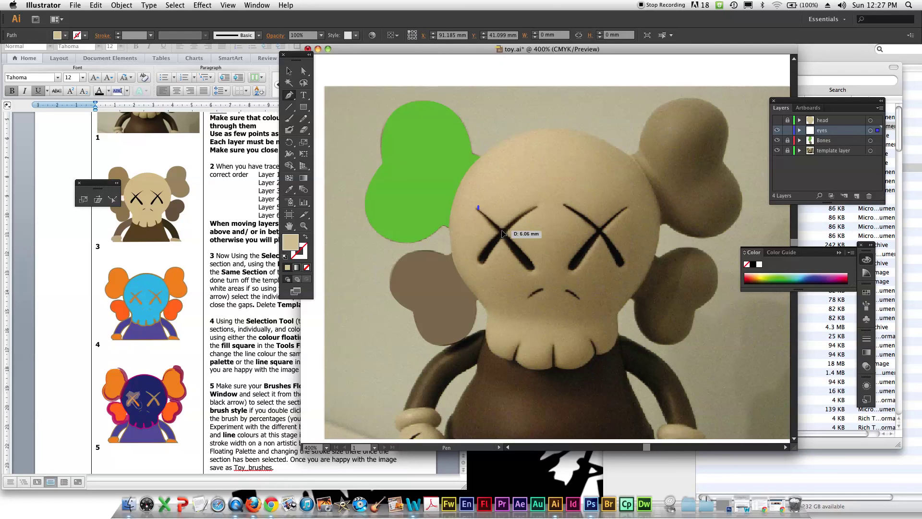
pyautogui.click(501, 230)
pyautogui.moveTo(537, 207); pyautogui.dragTo(544, 207)
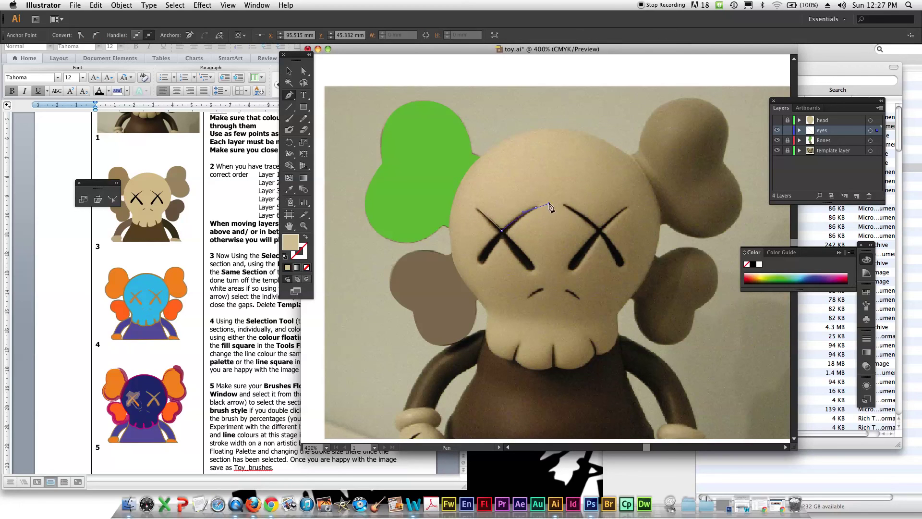
pyautogui.moveTo(506, 233); pyautogui.dragTo(506, 241)
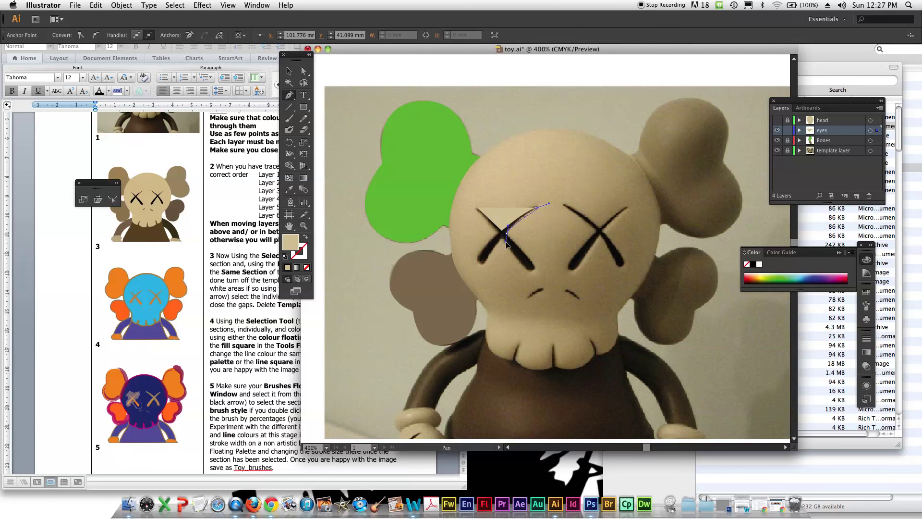
pyautogui.click(531, 268)
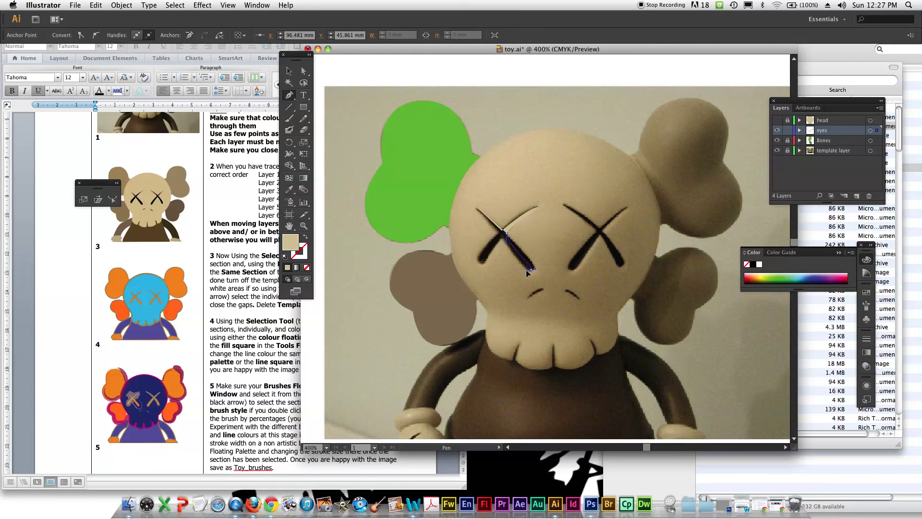
pyautogui.moveTo(520, 273); pyautogui.dragTo(481, 256)
pyautogui.click(536, 208)
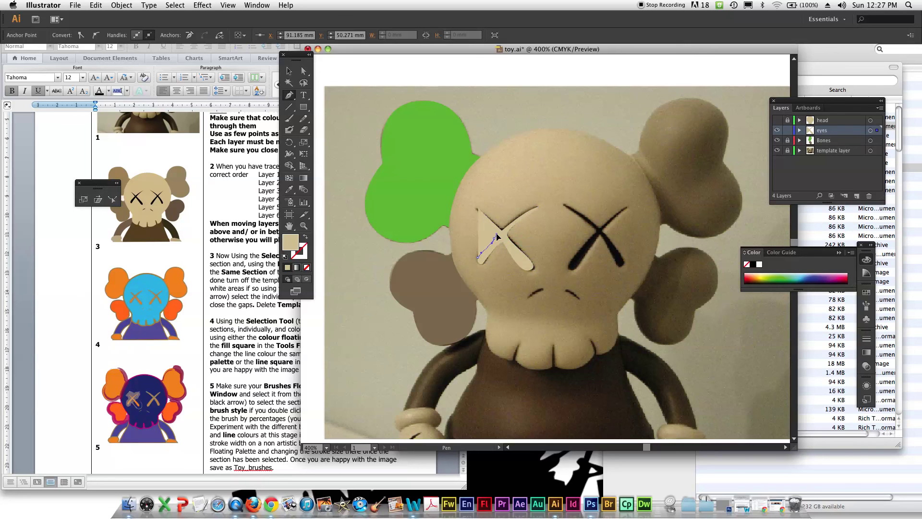
pyautogui.click(478, 209)
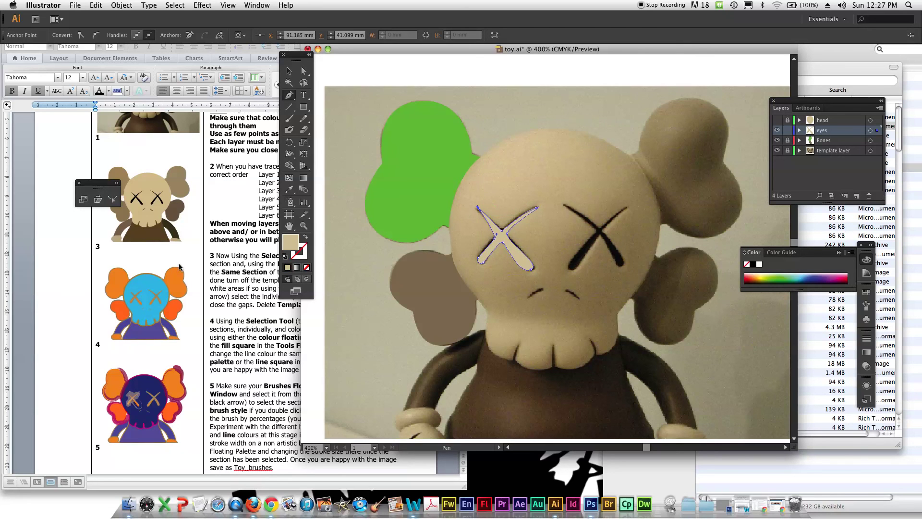
# Fill the traced left eye with black sampled from the photo's right eye, and deselect it.
pyautogui.doubleClick(290, 244)
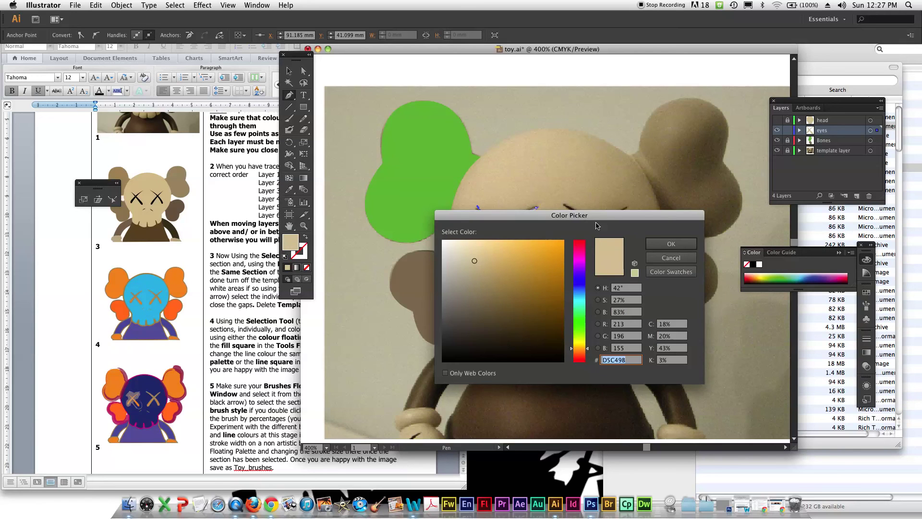
pyautogui.click(671, 243)
pyautogui.click(291, 191)
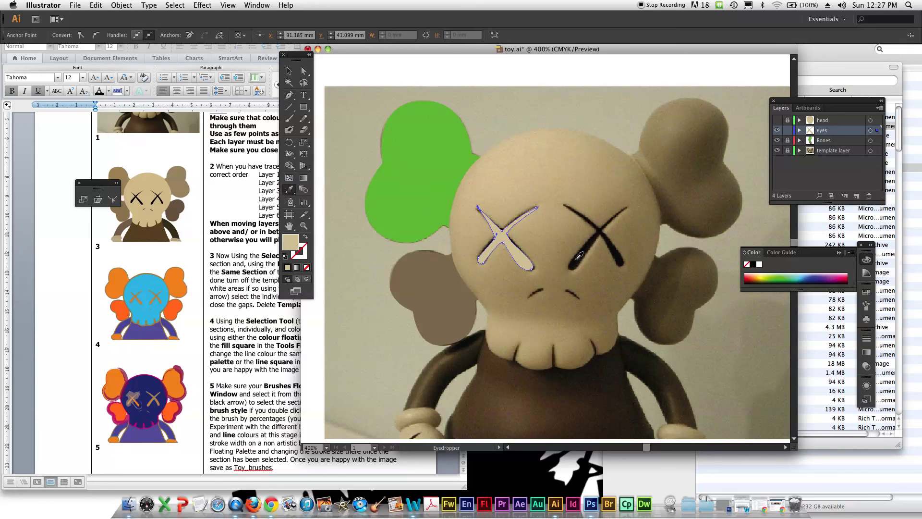
pyautogui.click(577, 257)
pyautogui.click(290, 71)
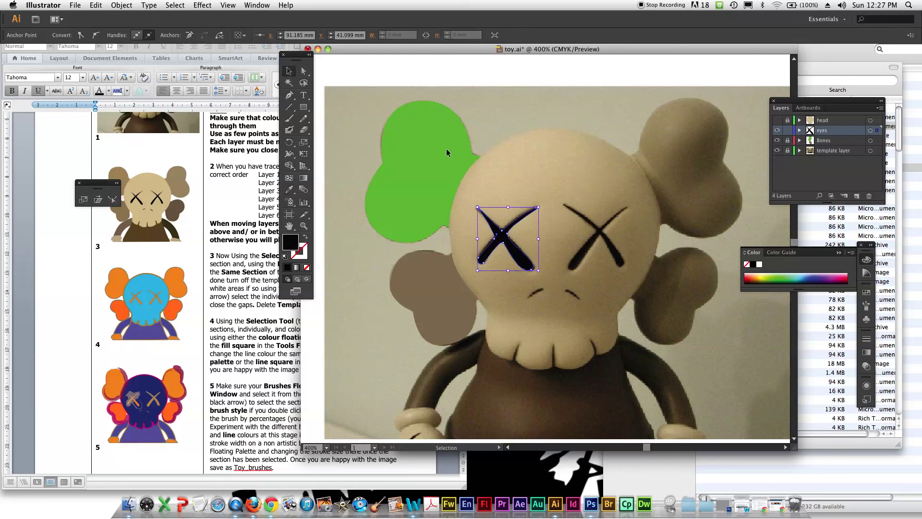
pyautogui.click(569, 171)
# Show the head layer and move it between the eyes and Bones layers.
pyautogui.click(776, 121)
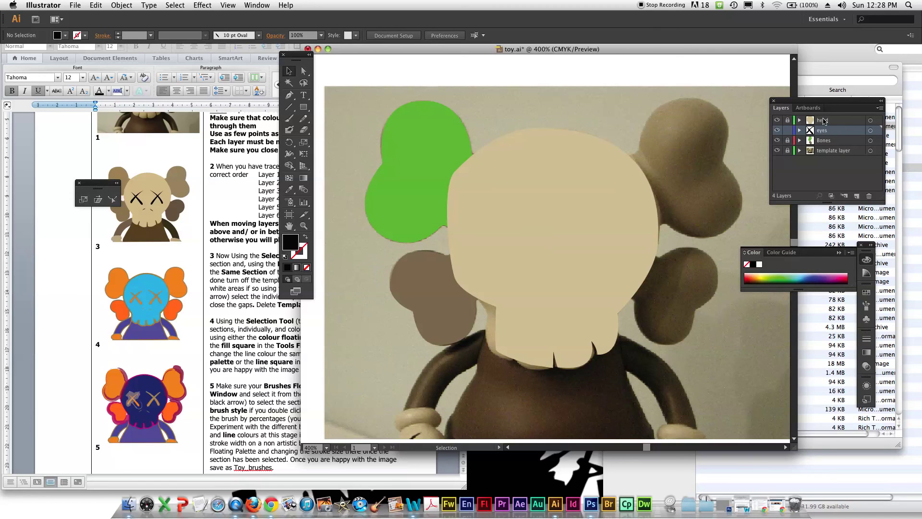
pyautogui.moveTo(833, 121); pyautogui.dragTo(835, 138)
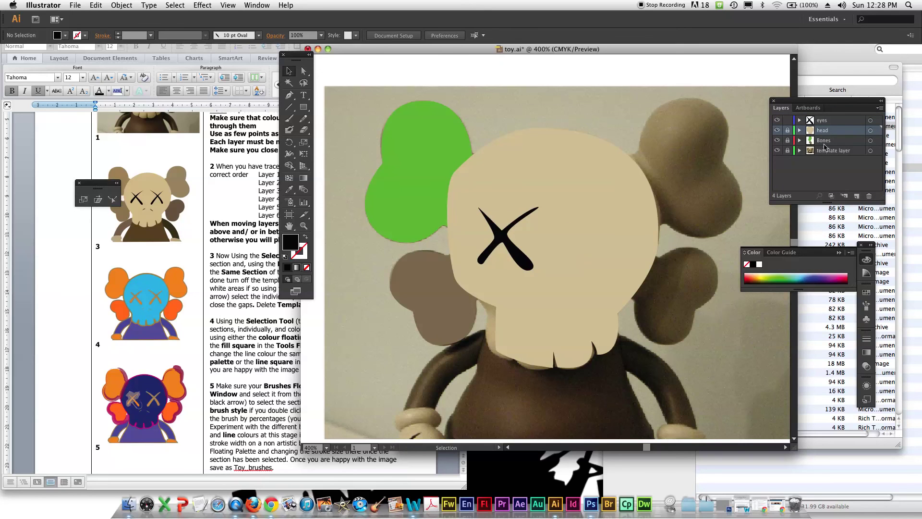
# Switch to the Word tutorial, review its instructions from layer order through to step 8, and return to toy.ai in Illustrator.
pyautogui.click(266, 198)
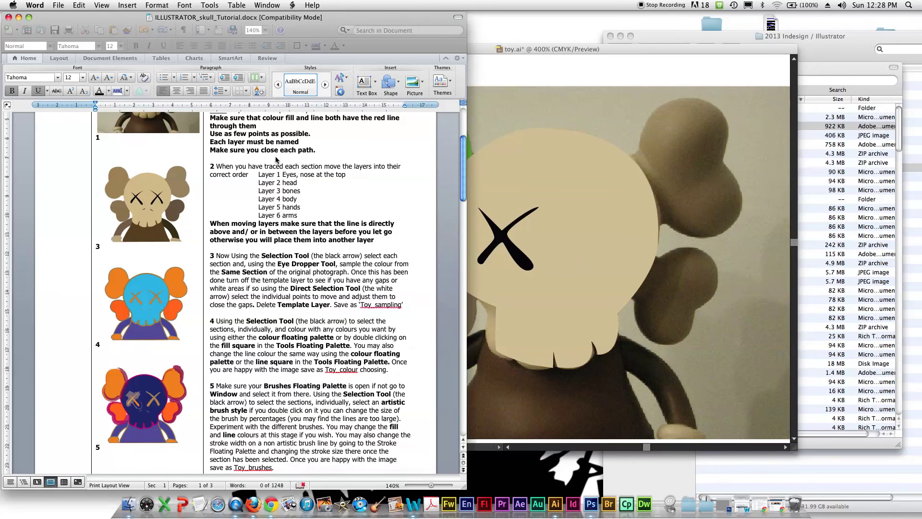
pyautogui.scroll(-2, 266, 293)
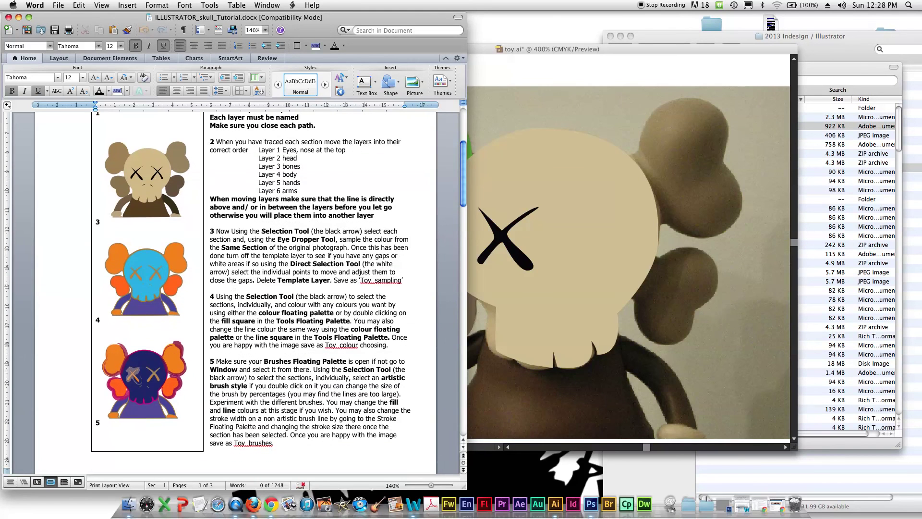
pyautogui.scroll(-3, 267, 293)
pyautogui.scroll(-3, 267, 293)
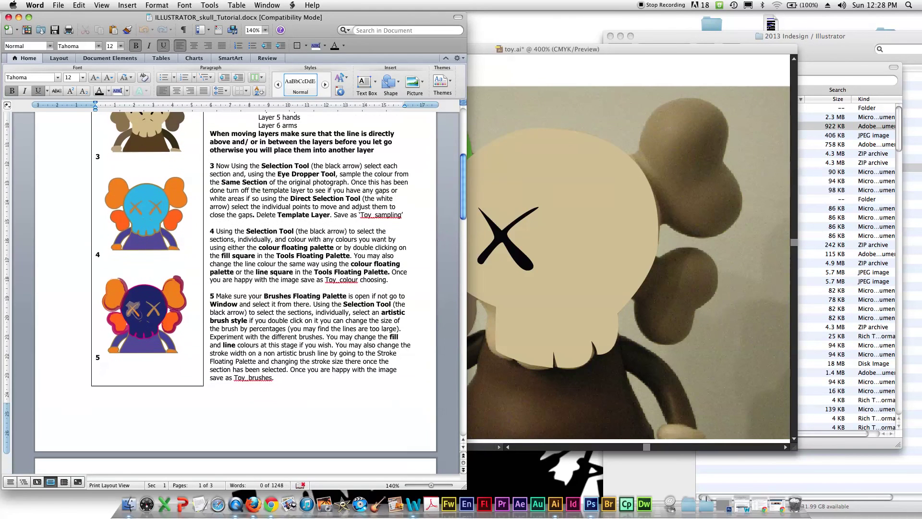
pyautogui.scroll(-5, 305, 296)
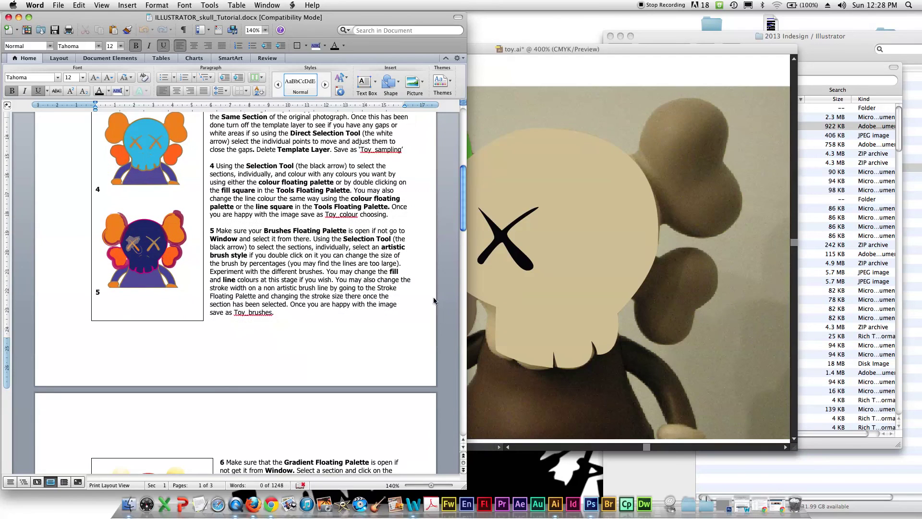
pyautogui.scroll(-10, 305, 297)
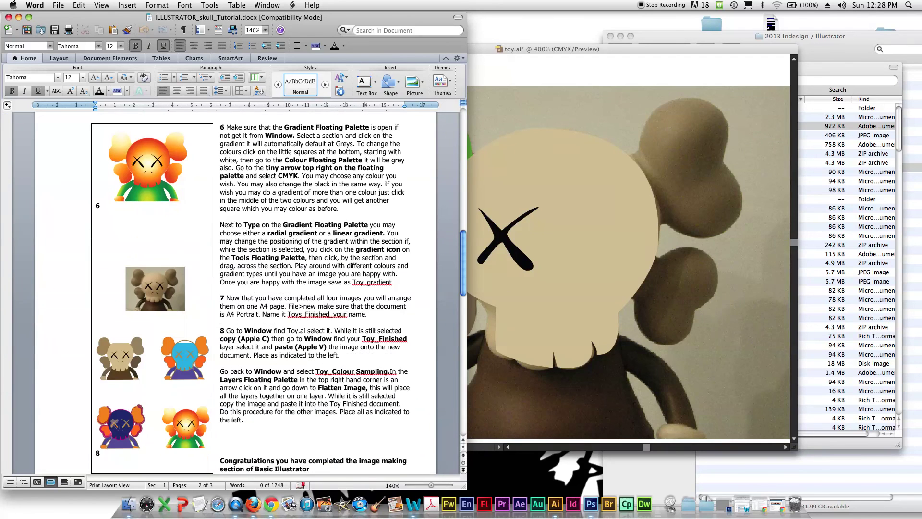
pyautogui.scroll(-1, 235, 293)
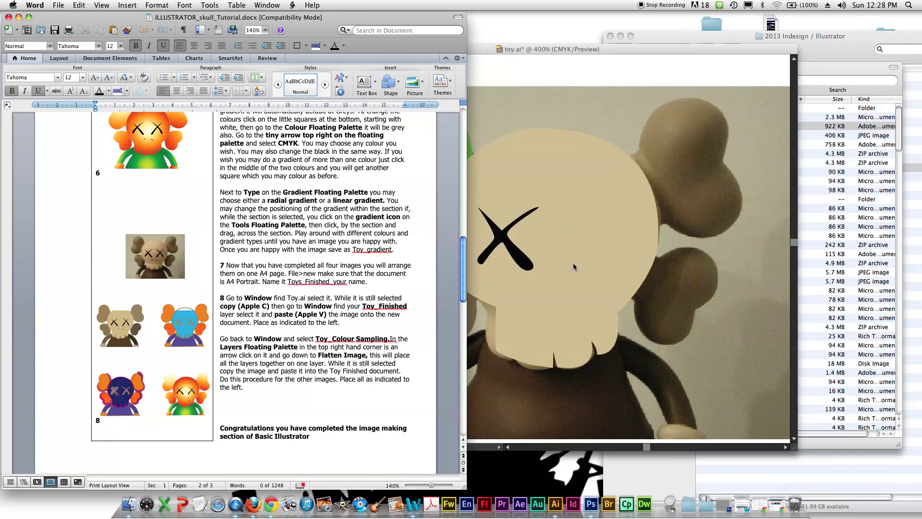
pyautogui.click(574, 48)
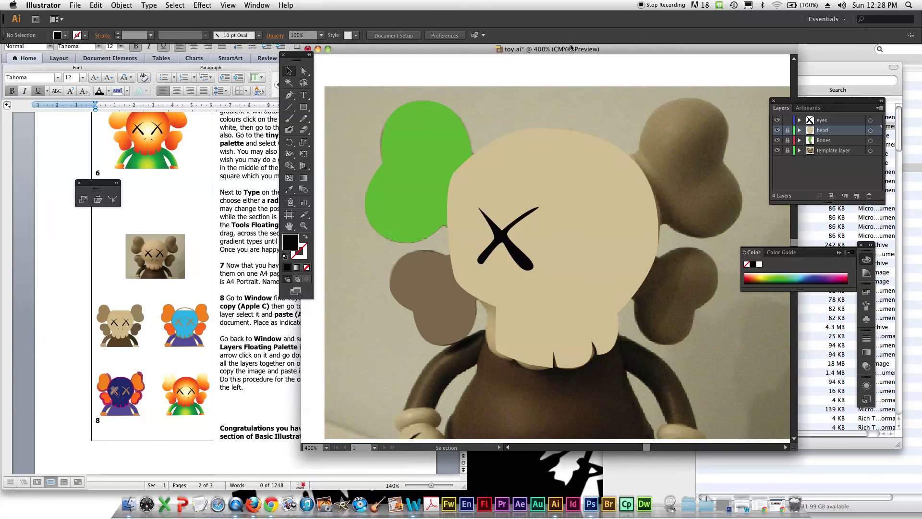